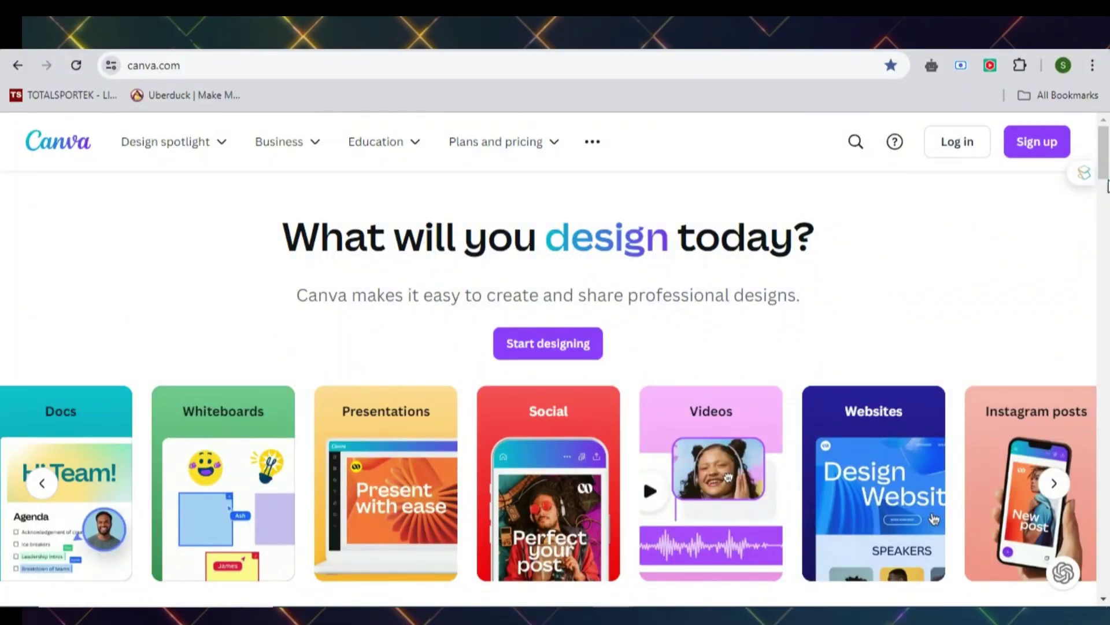
{"action": "left_click_drag", "start_coordinate": [1109, 171], "coordinate": [1109, 137]}
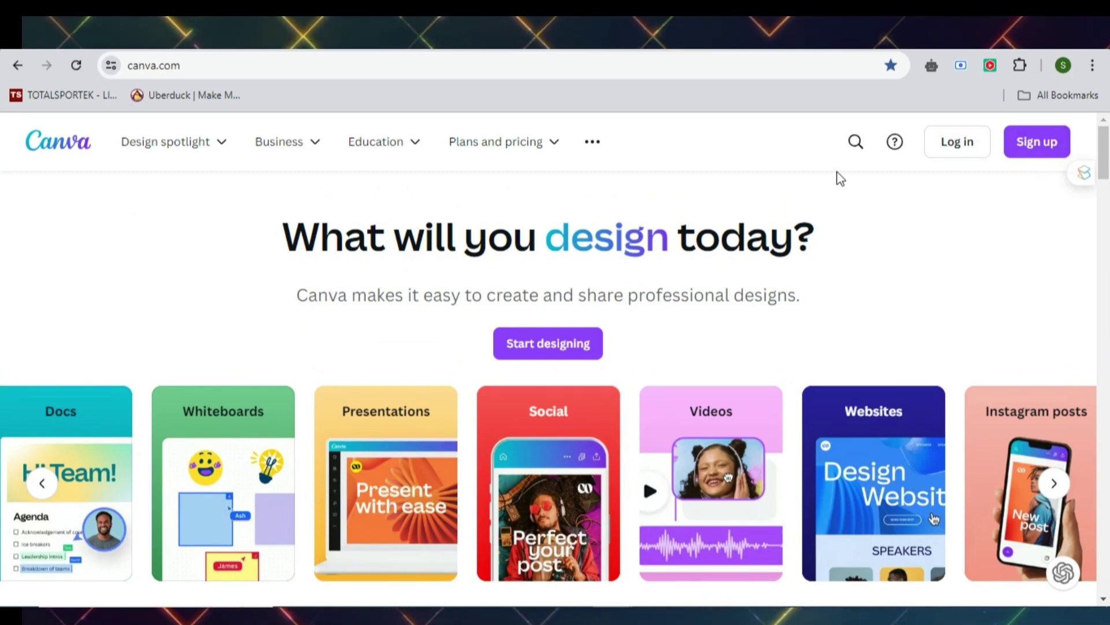
{"action": "key", "text": "ctrl+Tab"}
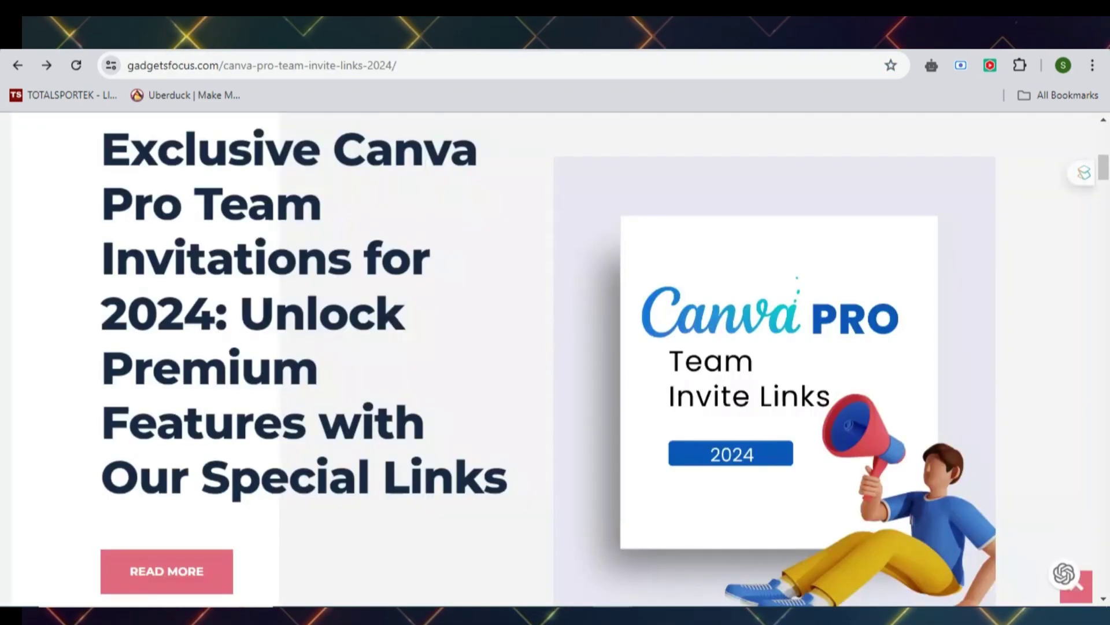
{"action": "left_click_drag", "start_coordinate": [1105, 169], "coordinate": [1105, 482]}
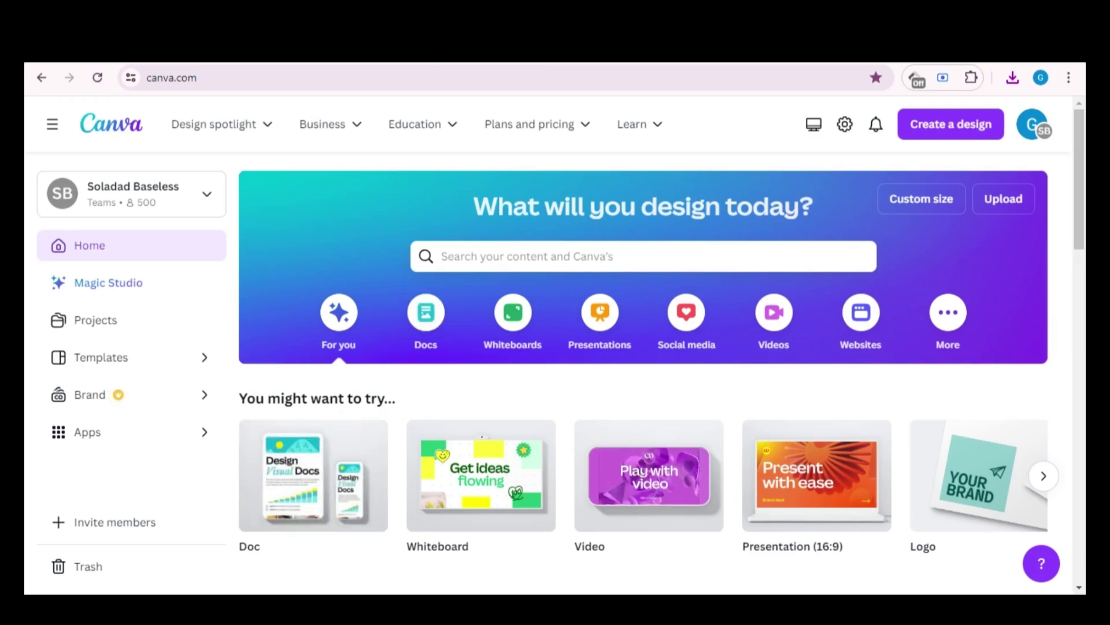
Search Canva for "websites" and browse the template results.
{"action": "left_click", "coordinate": [443, 256]}
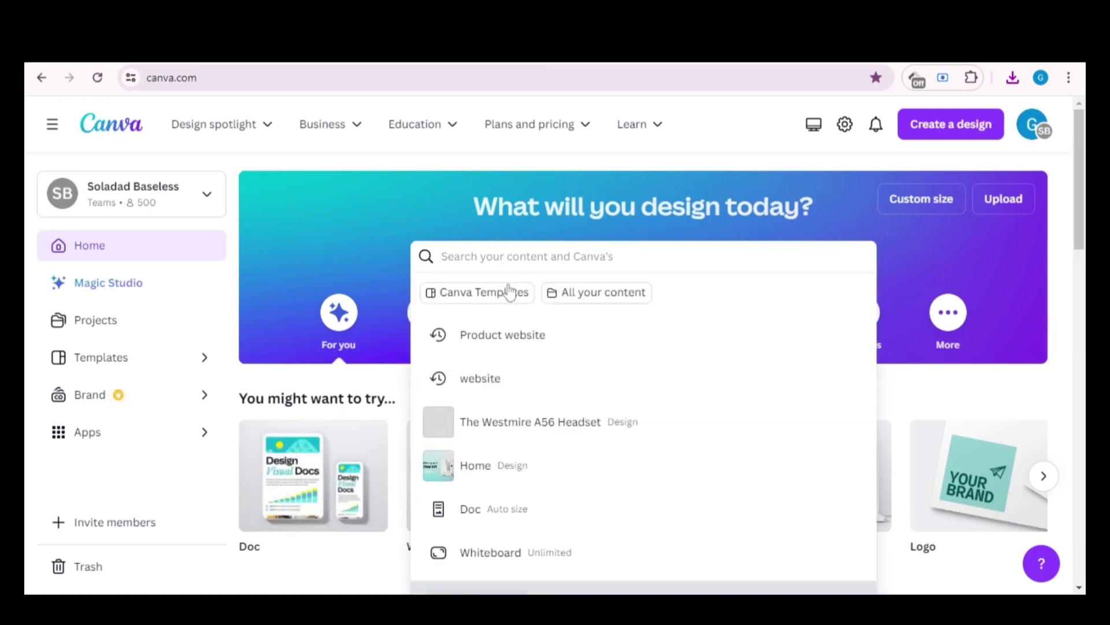
{"action": "type", "text": "websites"}
{"action": "key", "text": "Return"}
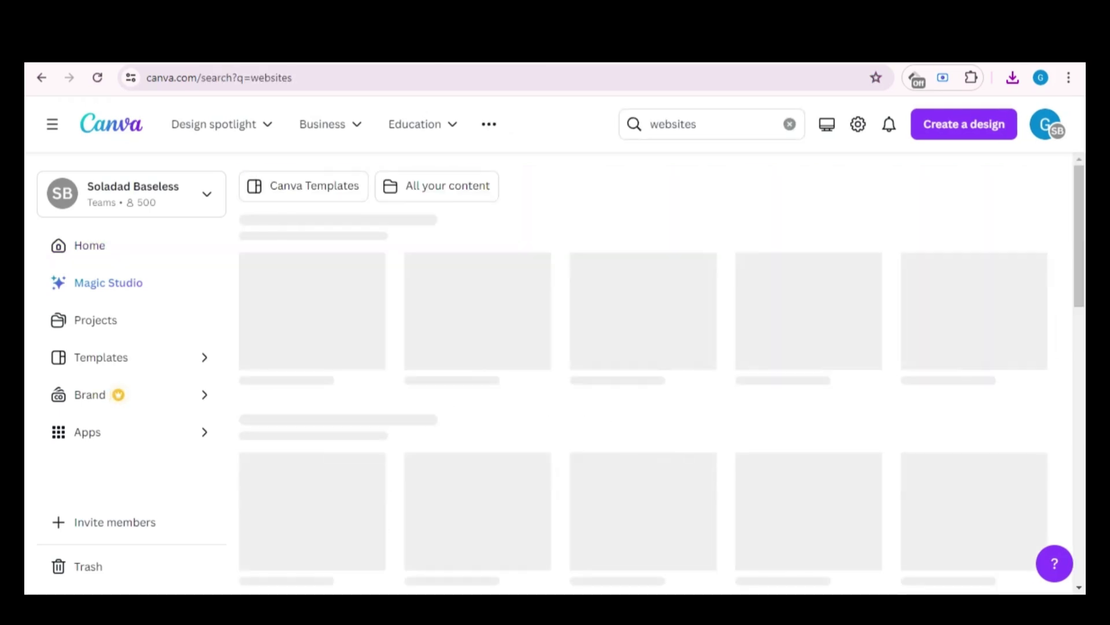
{"action": "scroll", "coordinate": [643, 376], "scroll_direction": "down", "scroll_amount": 10}
{"action": "scroll", "coordinate": [643, 376], "scroll_direction": "down", "scroll_amount": 10}
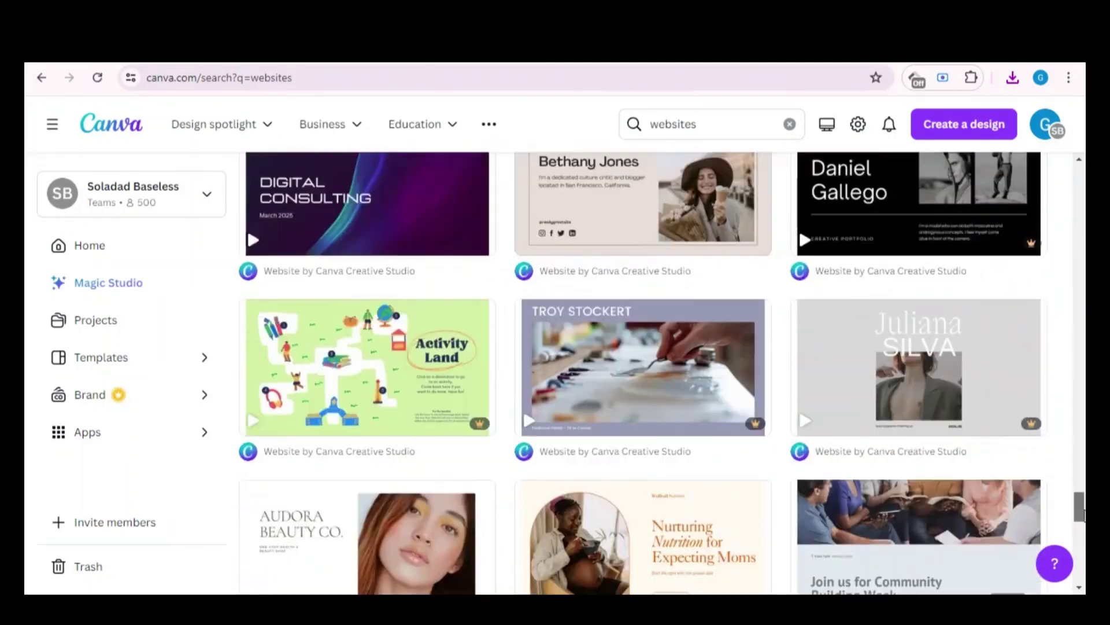
{"action": "scroll", "coordinate": [643, 376], "scroll_direction": "up", "scroll_amount": 10}
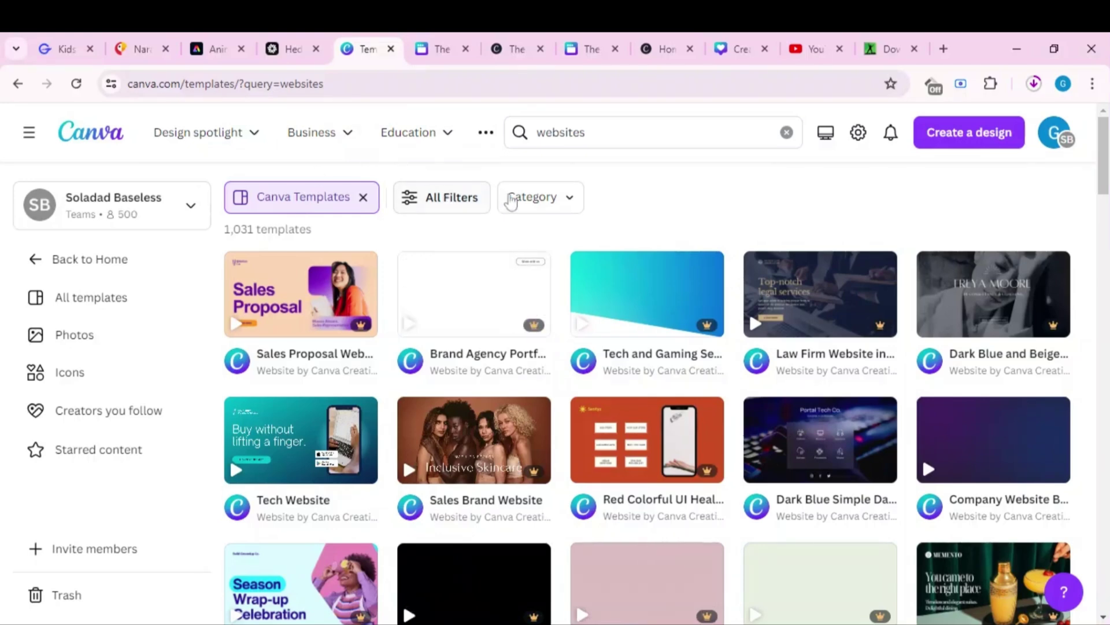
{"action": "left_click", "coordinate": [560, 204]}
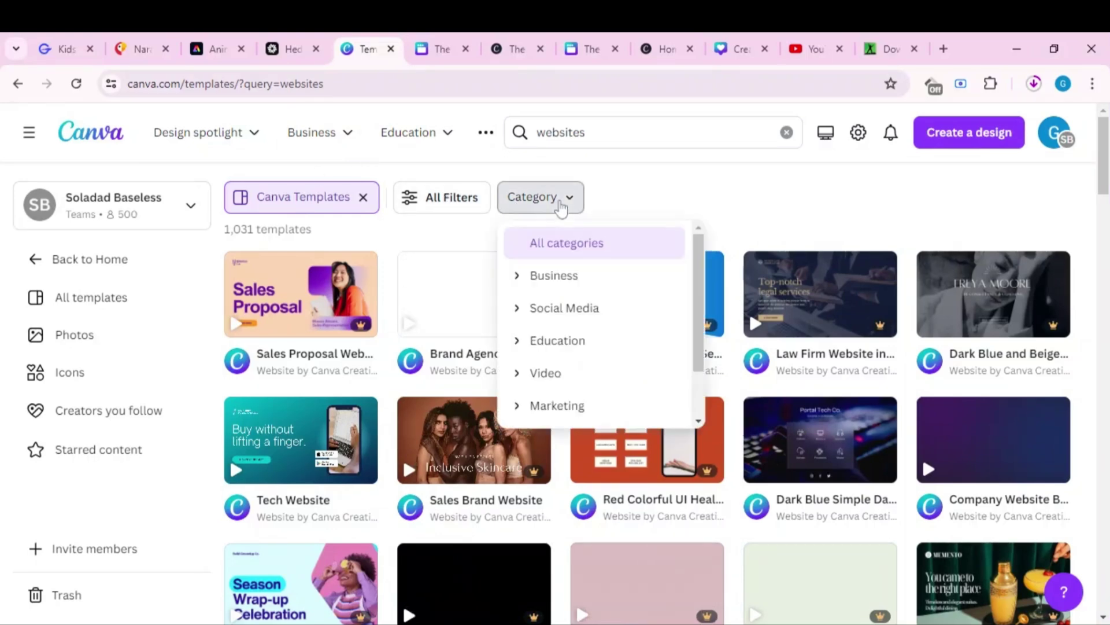
{"action": "scroll", "coordinate": [704, 287], "scroll_direction": "down", "scroll_amount": 1}
{"action": "left_click", "coordinate": [459, 198]}
{"action": "left_click", "coordinate": [448, 256]}
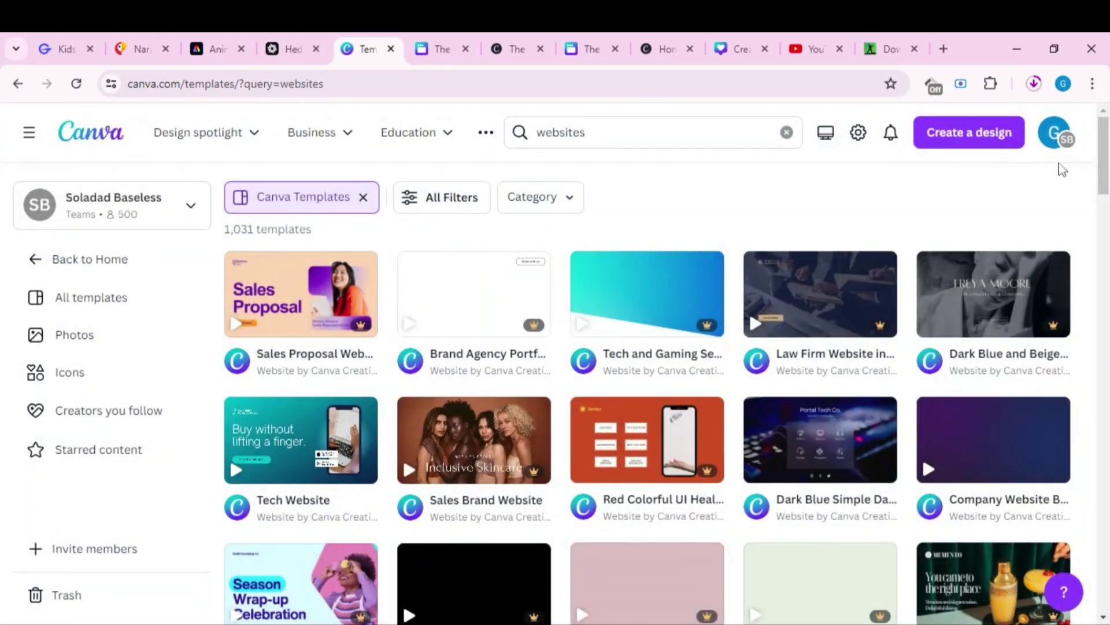
Browse the website templates and preview the Product Features Website template.
{"action": "scroll", "coordinate": [648, 393], "scroll_direction": "down", "scroll_amount": 15}
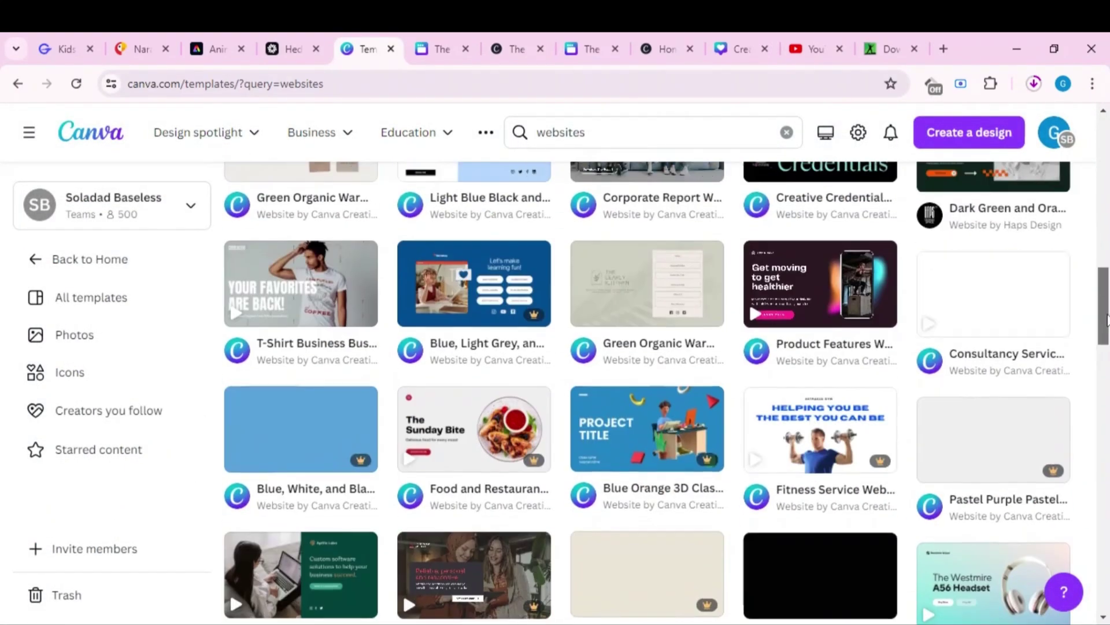
{"action": "left_click", "coordinate": [816, 299]}
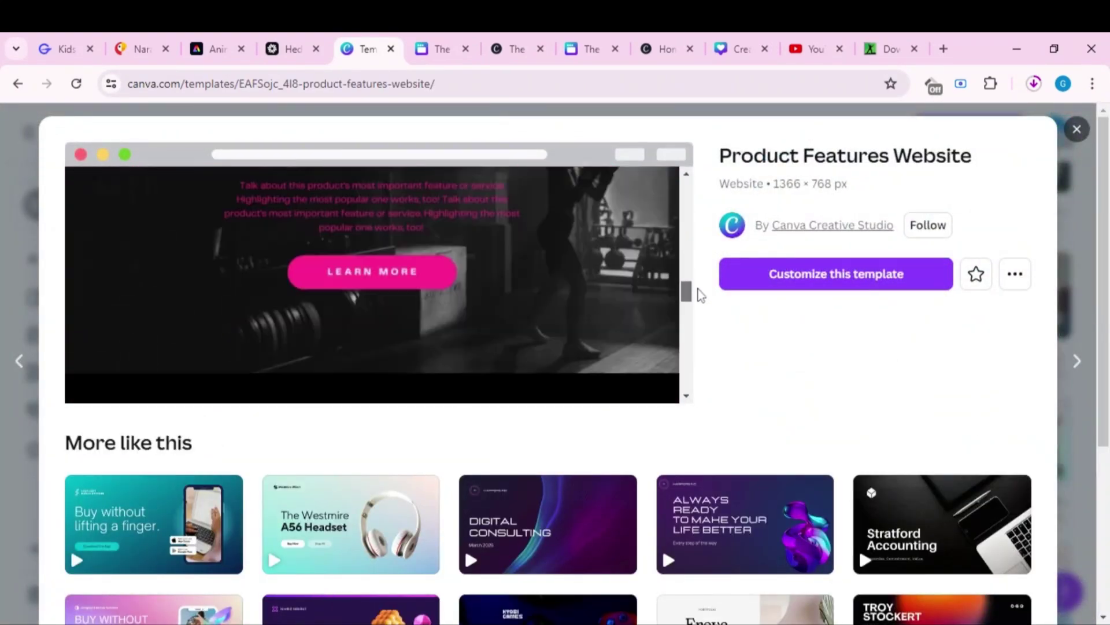
{"action": "left_click_drag", "start_coordinate": [698, 289], "coordinate": [694, 180]}
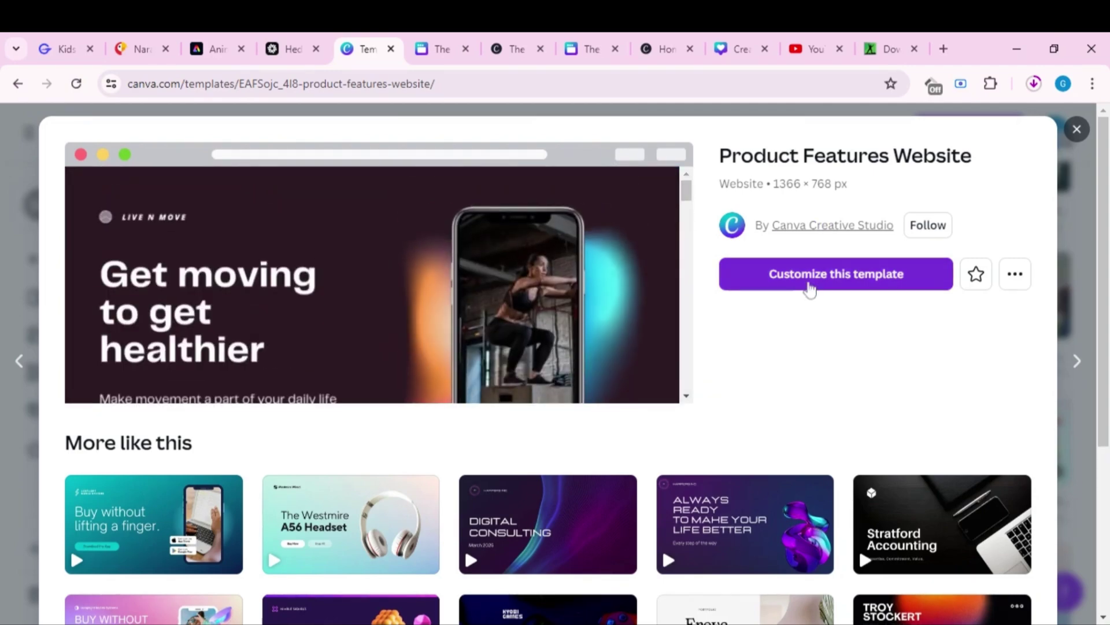
{"action": "left_click", "coordinate": [1077, 129]}
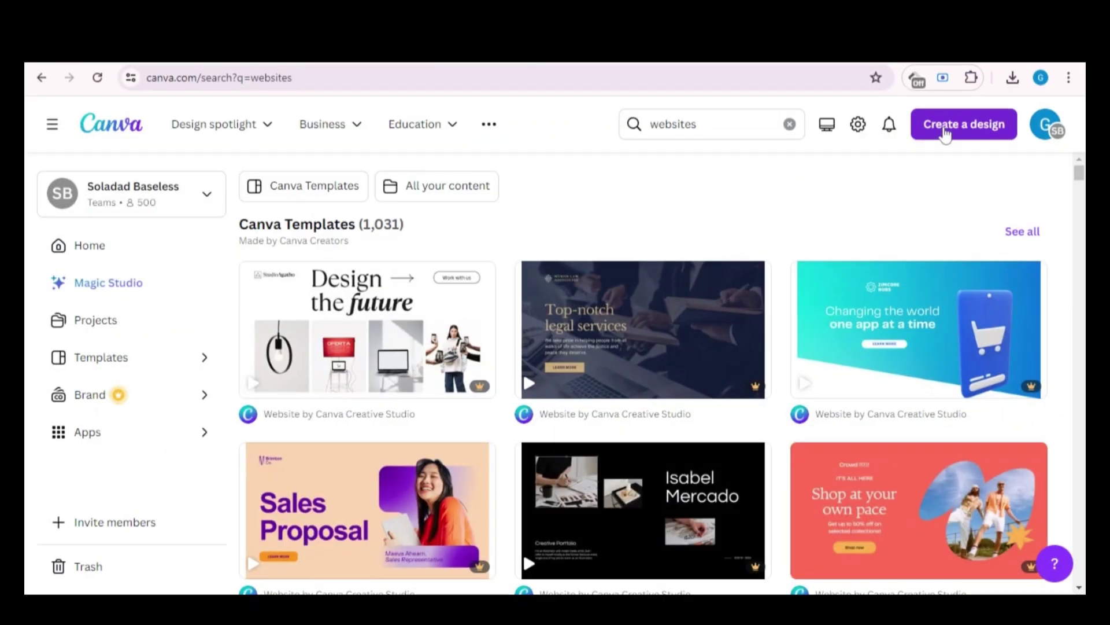
Create a new blank design of the Website type.
{"action": "left_click", "coordinate": [945, 132]}
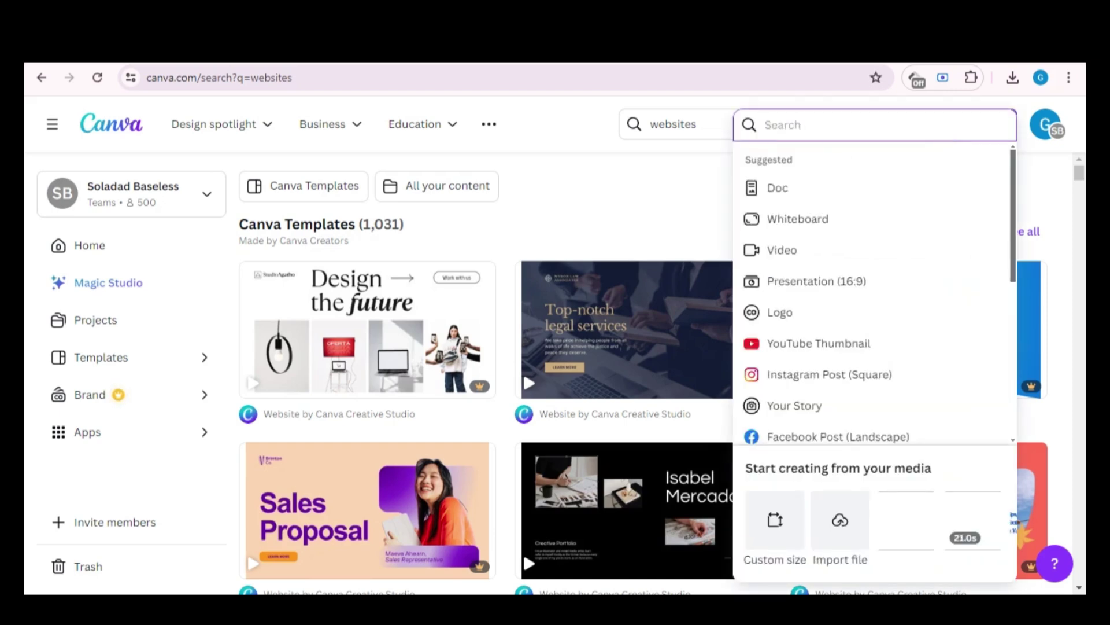
{"action": "type", "text": "website"}
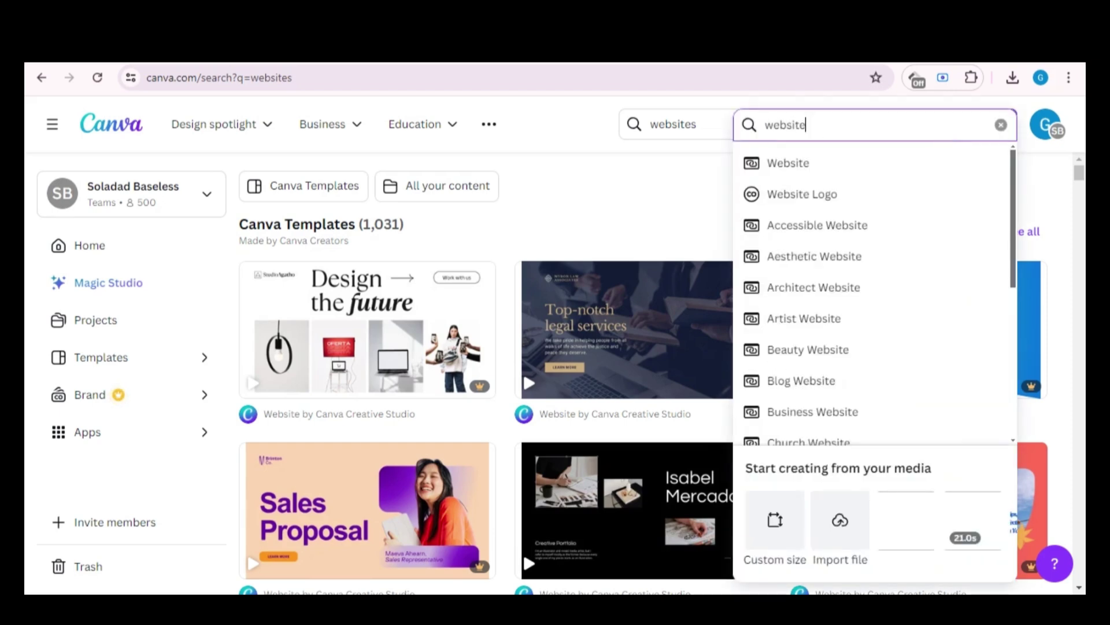
{"action": "left_click", "coordinate": [788, 162]}
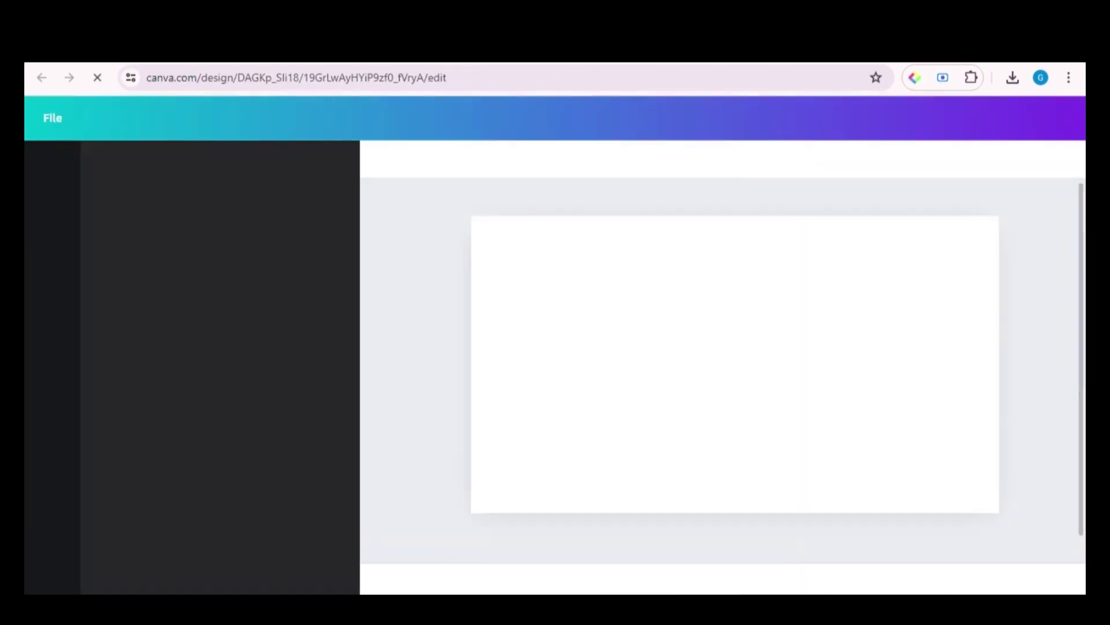
Find the Sales Product Website template with the term "Product" and apply all 5 of its pages to the design.
{"action": "left_click", "coordinate": [202, 169]}
{"action": "type", "text": "Product"}
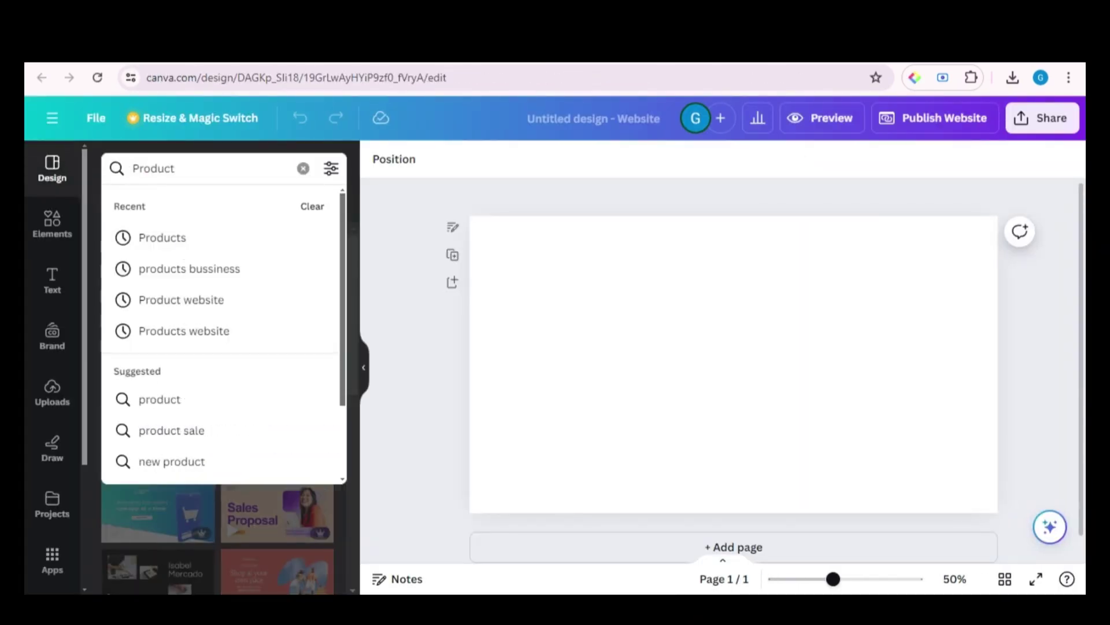
{"action": "key", "text": "Return"}
{"action": "left_click_drag", "start_coordinate": [353, 299], "coordinate": [348, 429]}
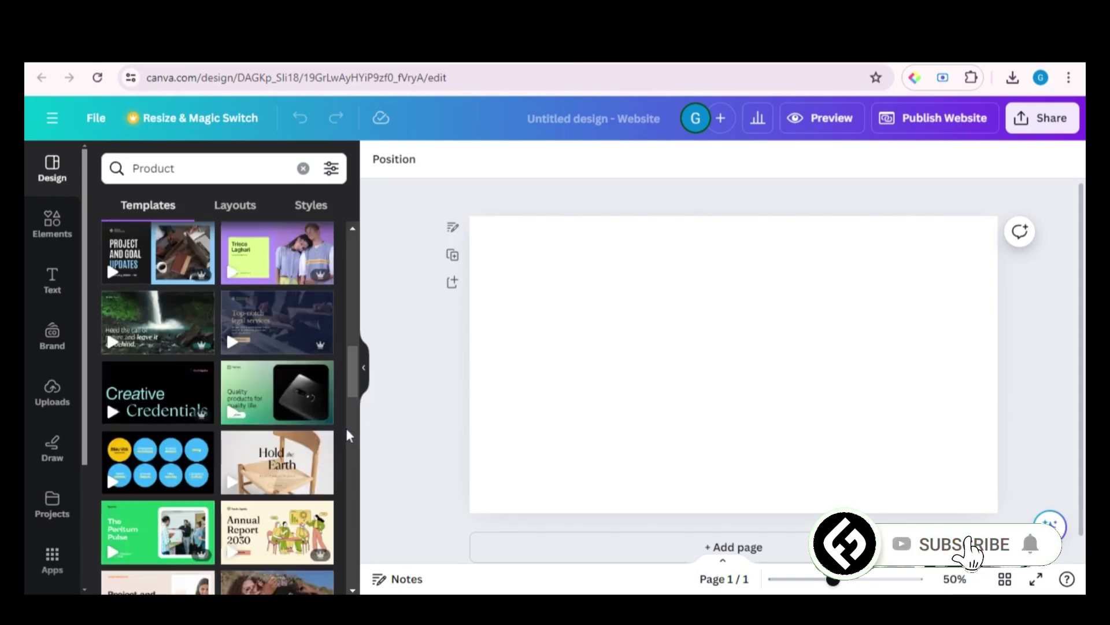
{"action": "left_click_drag", "start_coordinate": [355, 370], "coordinate": [355, 329]}
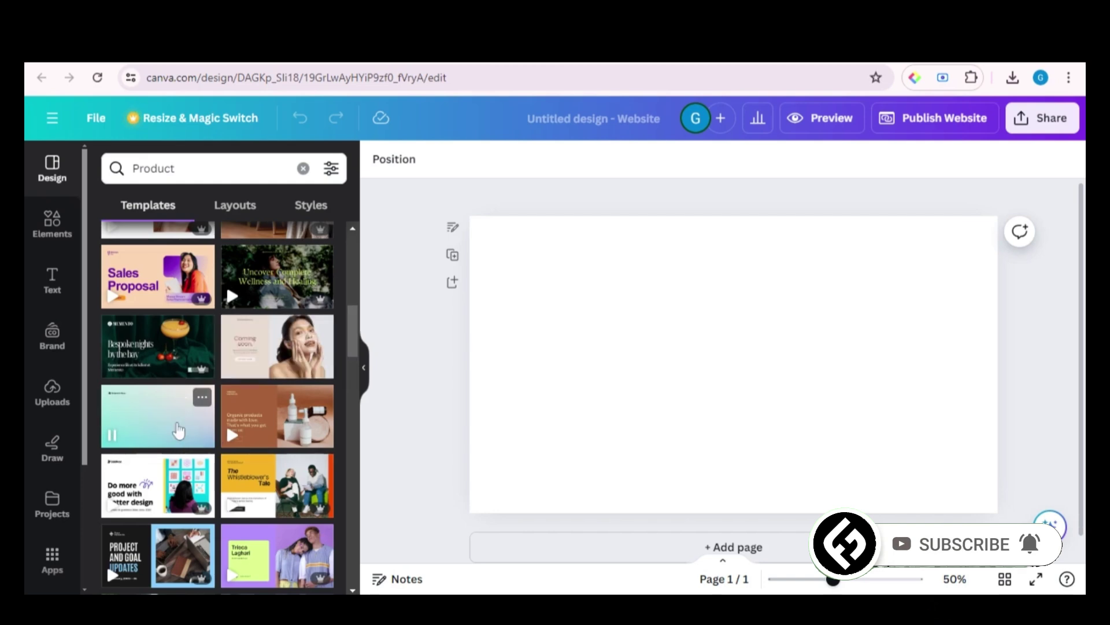
{"action": "left_click", "coordinate": [178, 429]}
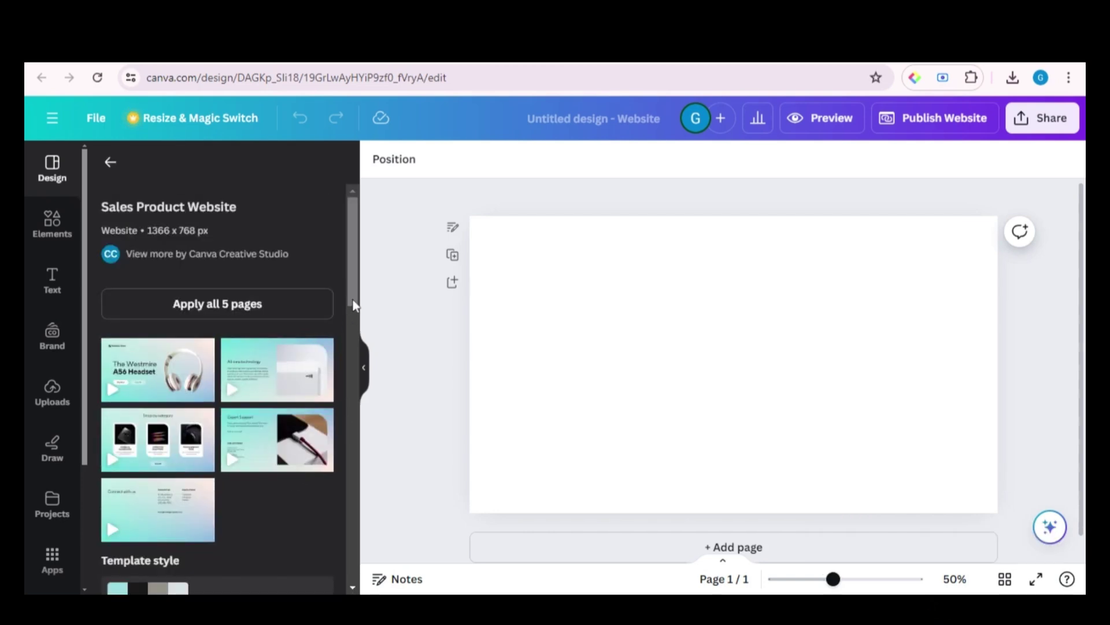
{"action": "left_click", "coordinate": [253, 317]}
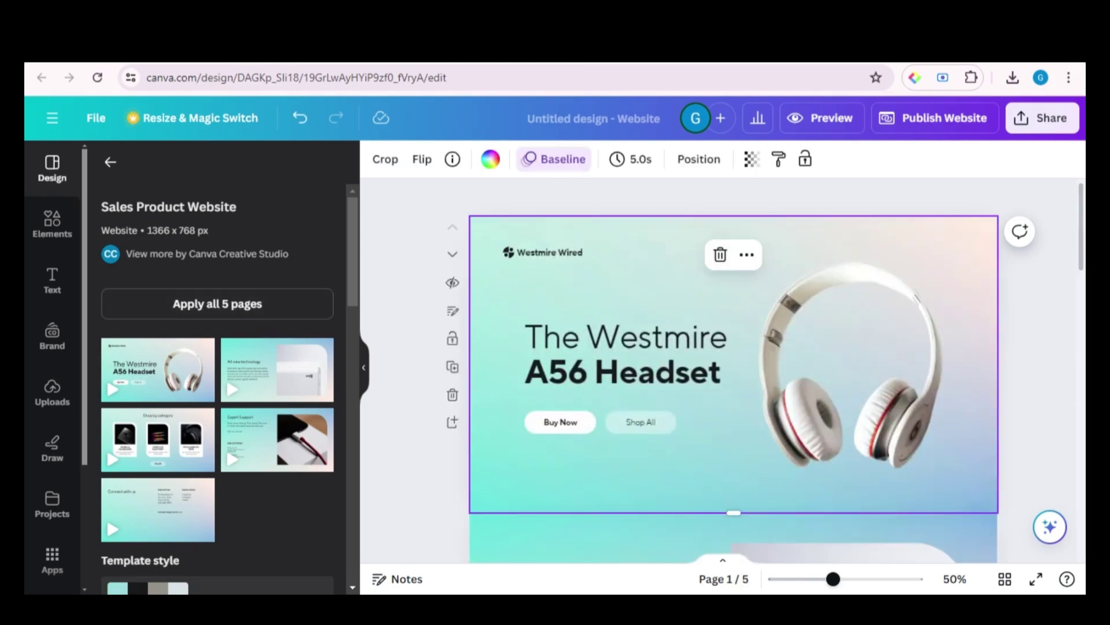
{"action": "mouse_move", "coordinate": [1082, 250]}
{"action": "left_mouse_down"}
{"action": "mouse_move", "coordinate": [1082, 499]}
{"action": "mouse_move", "coordinate": [1082, 249]}
{"action": "left_mouse_up"}
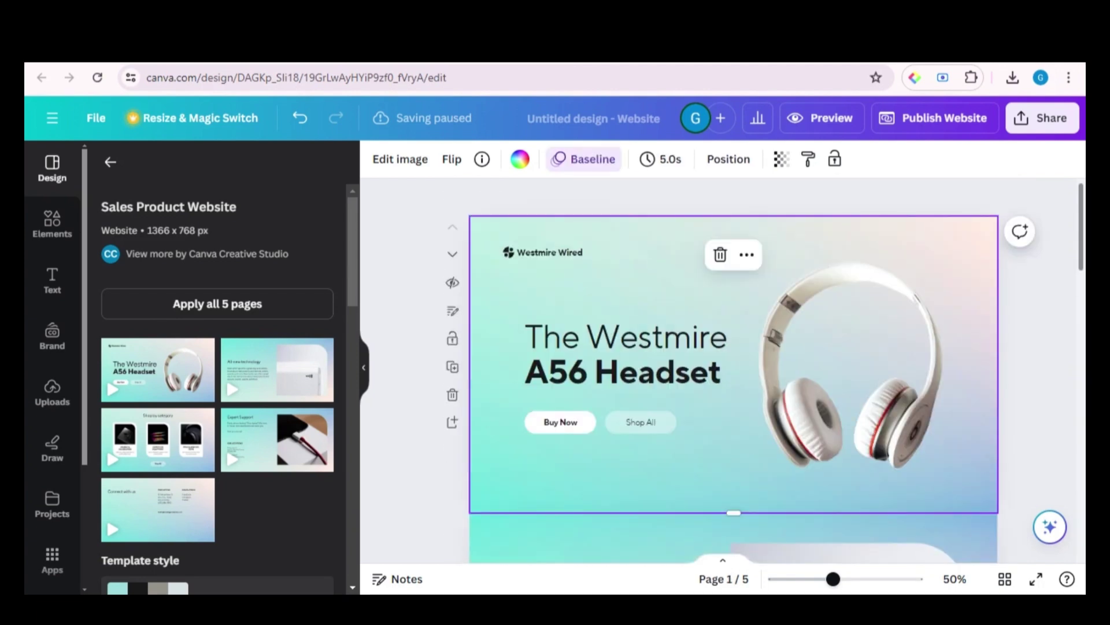
{"action": "left_click", "coordinate": [1046, 352]}
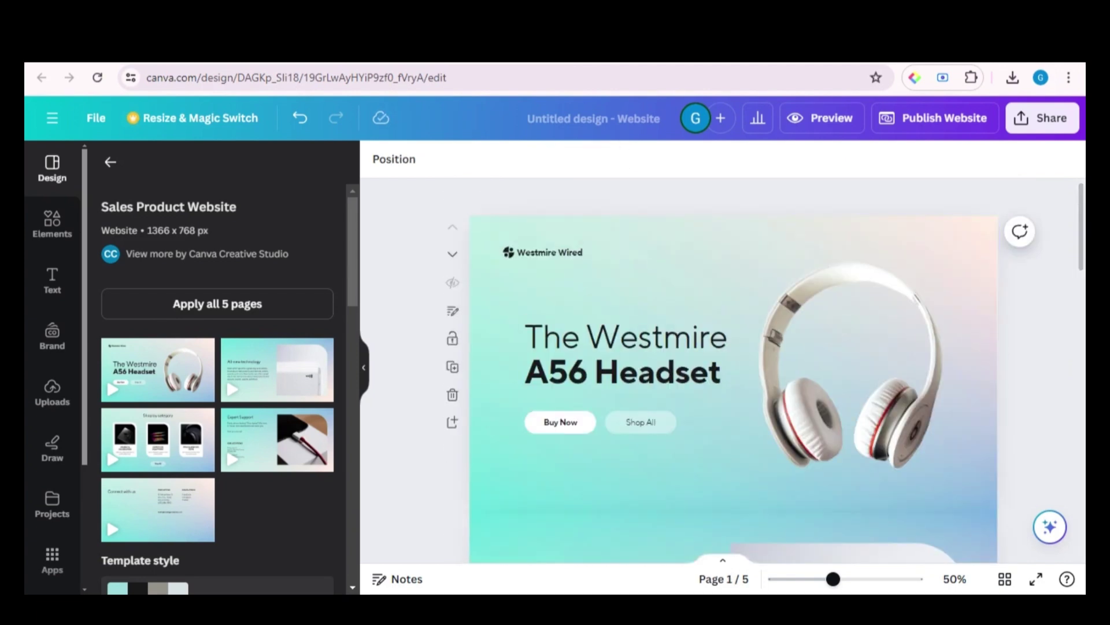
Replace "The Westmire" in the first page's heading with "EcoFriendly Goods", formatted without a bullet.
{"action": "left_click", "coordinate": [596, 382]}
{"action": "double_click", "coordinate": [674, 337]}
{"action": "left_click", "coordinate": [742, 273]}
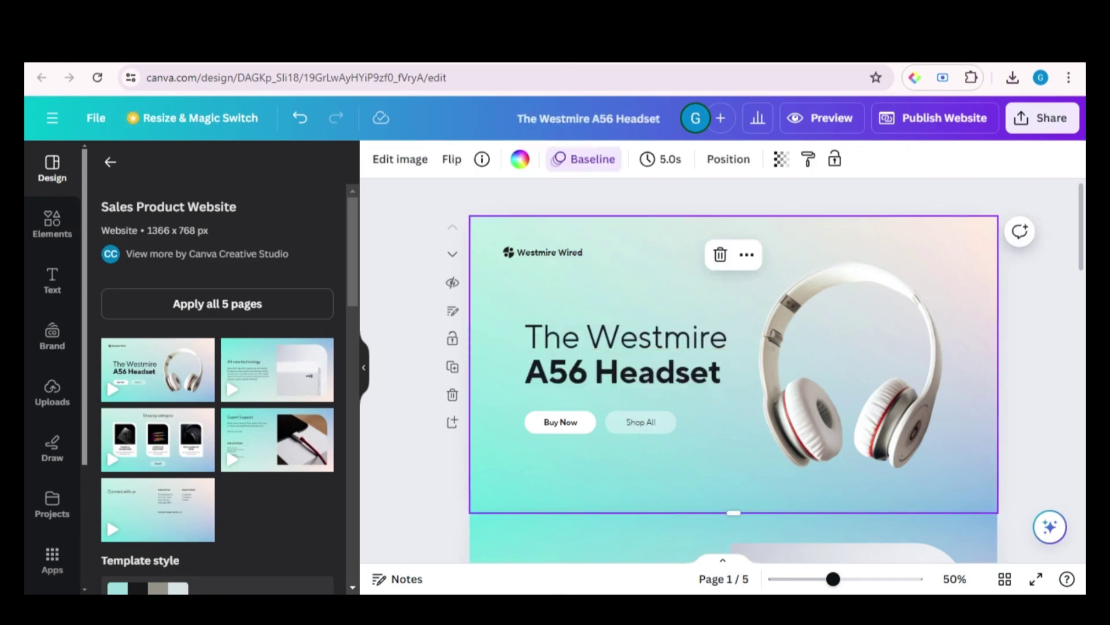
{"action": "double_click", "coordinate": [601, 341]}
{"action": "left_click_drag", "start_coordinate": [526, 337], "coordinate": [784, 357]}
{"action": "key", "text": "BackSpace"}
{"action": "type", "text": "EcoFriendly Goods"}
{"action": "left_click", "coordinate": [735, 263]}
{"action": "left_click_drag", "start_coordinate": [699, 333], "coordinate": [667, 343]}
{"action": "left_click", "coordinate": [720, 159]}
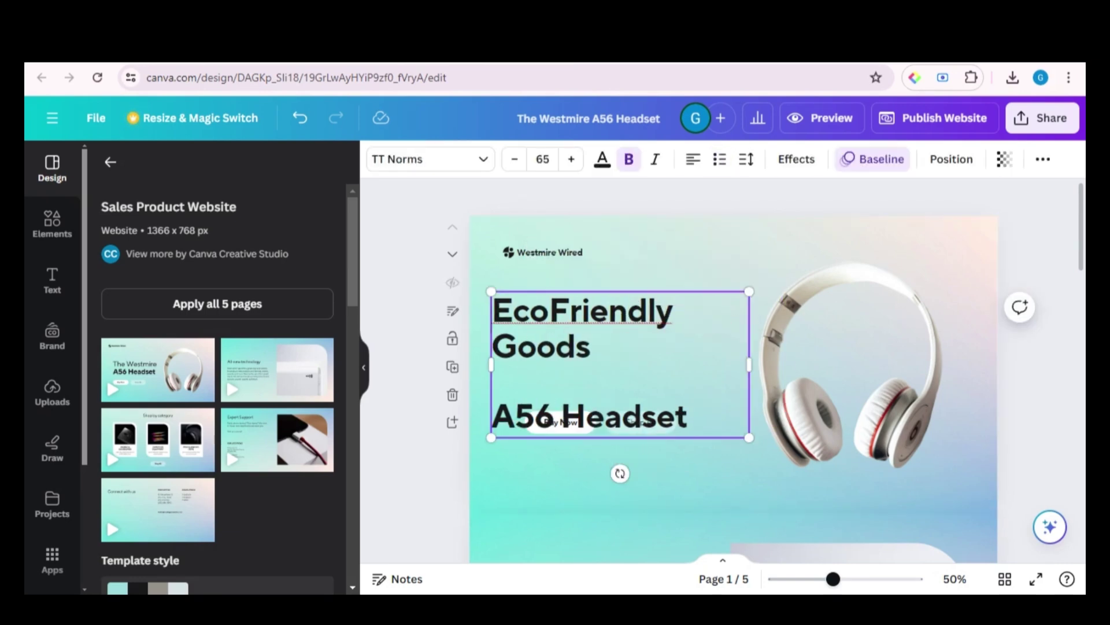
Widen the heading's text box so that "EcoFriendly Goods" fits on one line, and reposition it.
{"action": "left_click_drag", "start_coordinate": [567, 364], "coordinate": [588, 364]}
{"action": "left_click_drag", "start_coordinate": [770, 364], "coordinate": [868, 351]}
{"action": "left_click_drag", "start_coordinate": [716, 349], "coordinate": [698, 350]}
Replace "A56 Headset" with "Sustainable Products for a Greener Future" and remove its bullets and the blank line.
{"action": "triple_click", "coordinate": [647, 399]}
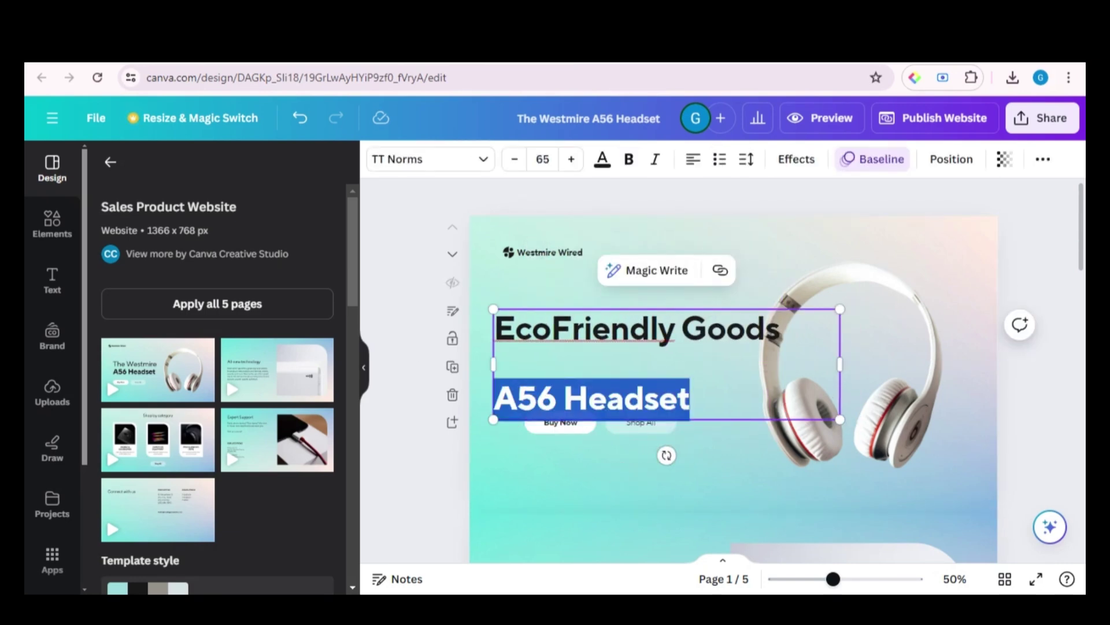
{"action": "left_click", "coordinate": [648, 399]}
{"action": "triple_click", "coordinate": [570, 405]}
{"action": "type", "text": "Sustainable Products for a Greener Future"}
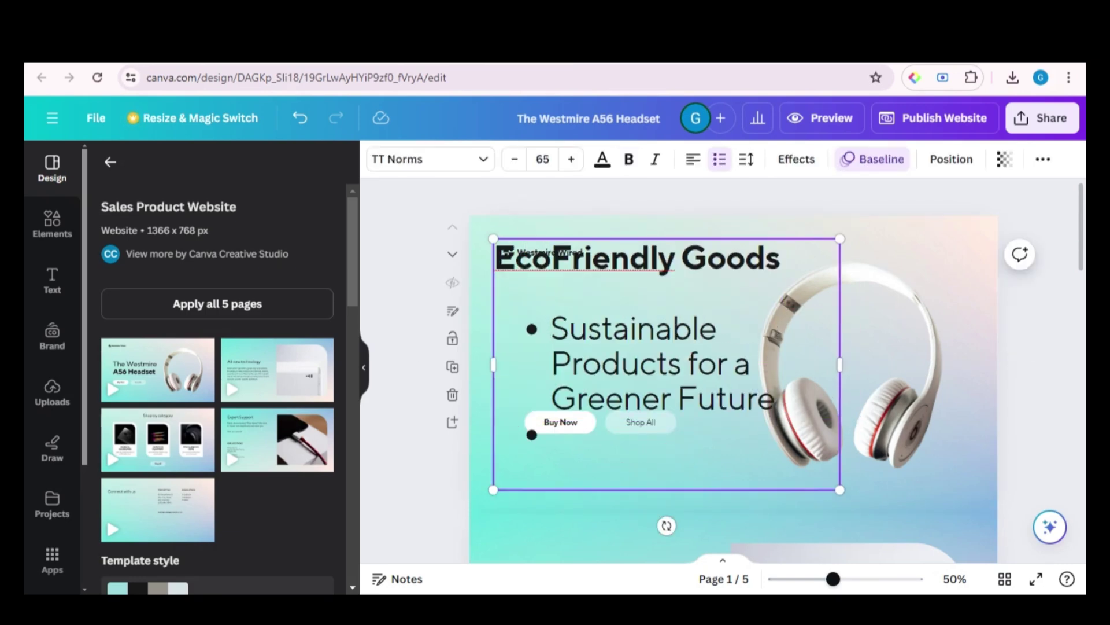
{"action": "left_click", "coordinate": [720, 159]}
{"action": "key", "text": "BackSpace"}
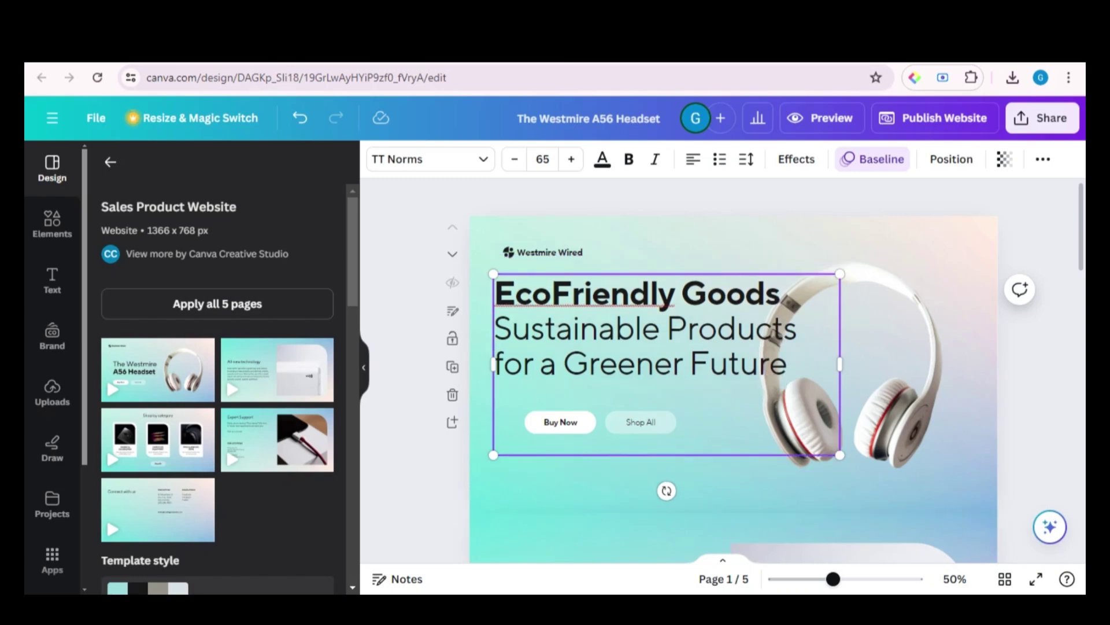
Reduce the font size of the tagline and of "EcoFriendly Goods", and narrow their text box to clear the headphones.
{"action": "left_click", "coordinate": [517, 161]}
{"action": "left_click_drag", "start_coordinate": [496, 301], "coordinate": [781, 302]}
{"action": "left_click", "coordinate": [516, 164]}
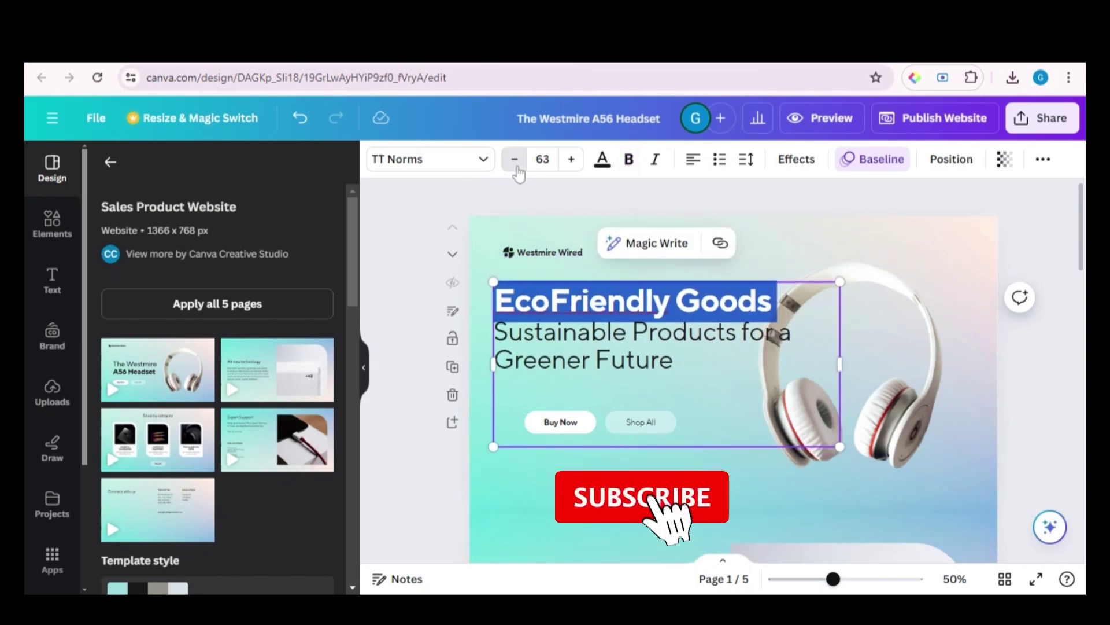
{"action": "left_click", "coordinate": [515, 160]}
{"action": "left_click", "coordinate": [514, 160]}
{"action": "left_click", "coordinate": [514, 159]}
{"action": "left_click", "coordinate": [514, 159]}
{"action": "left_click", "coordinate": [515, 160]}
{"action": "left_click_drag", "start_coordinate": [840, 365], "coordinate": [759, 364]}
{"action": "left_click", "coordinate": [388, 457]}
Move the heading text lower on the first page and place the Buy Now and Shop All buttons beneath it.
{"action": "left_click_drag", "start_coordinate": [629, 334], "coordinate": [635, 357]}
{"action": "left_click", "coordinate": [422, 442]}
{"action": "left_click", "coordinate": [557, 432]}
{"action": "left_click", "coordinate": [544, 477]}
{"action": "left_click_drag", "start_coordinate": [562, 418], "coordinate": [571, 478]}
{"action": "left_click_drag", "start_coordinate": [657, 430], "coordinate": [667, 480]}
{"action": "left_click_drag", "start_coordinate": [619, 305], "coordinate": [613, 380]}
{"action": "left_click_drag", "start_coordinate": [541, 394], "coordinate": [540, 388]}
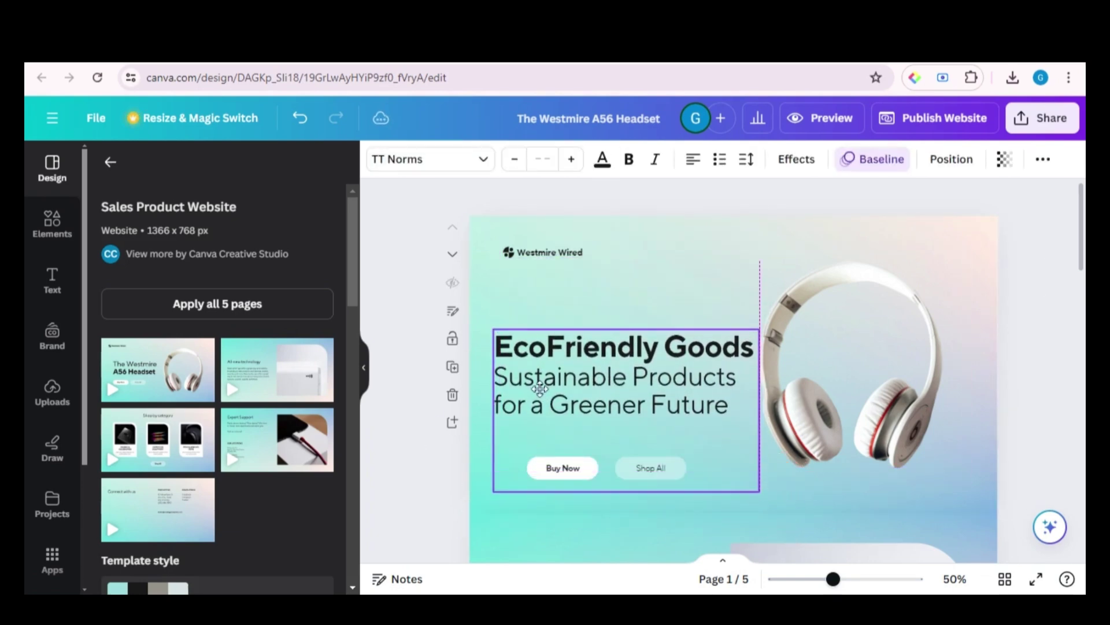
Search the design elements for "Products" and show all matching photos.
{"action": "left_click", "coordinate": [875, 384]}
{"action": "left_click", "coordinate": [53, 224]}
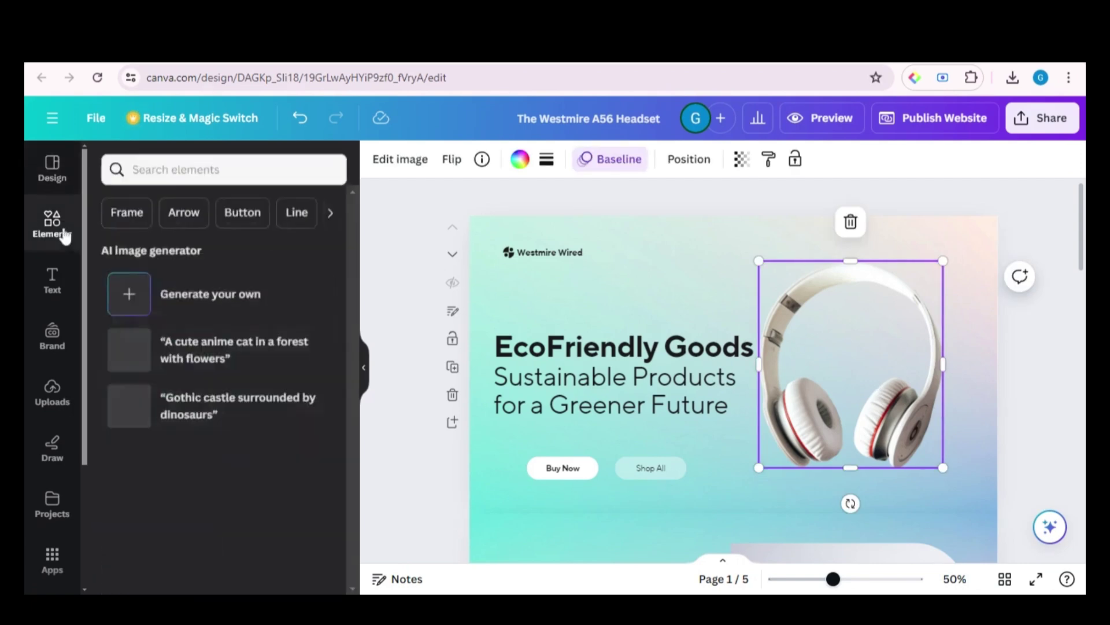
{"action": "type", "text": "Products"}
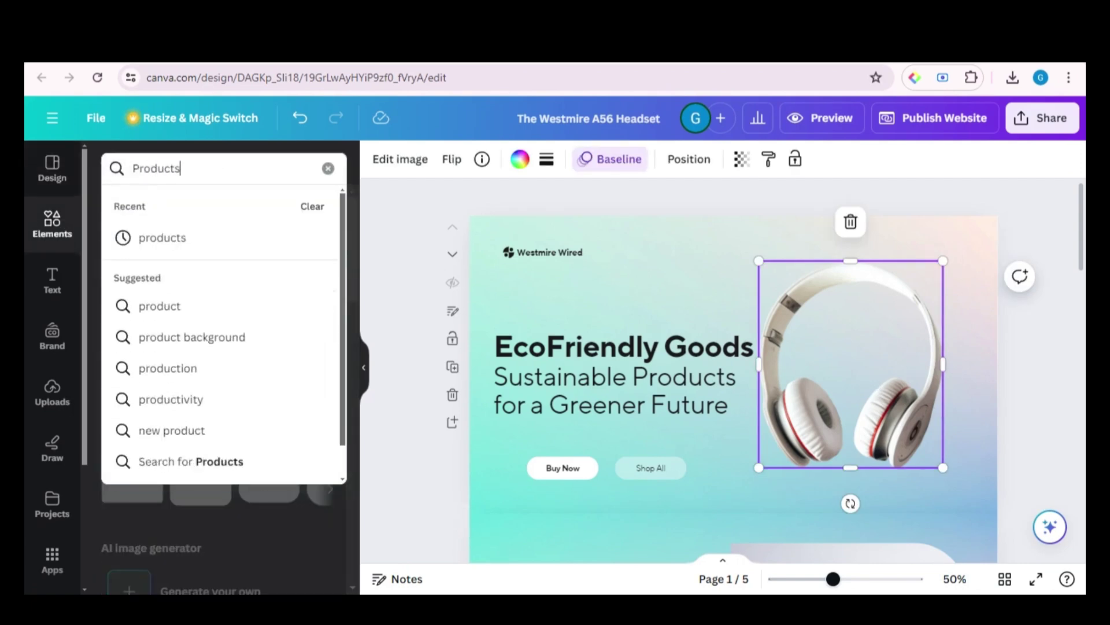
{"action": "key", "text": "Return"}
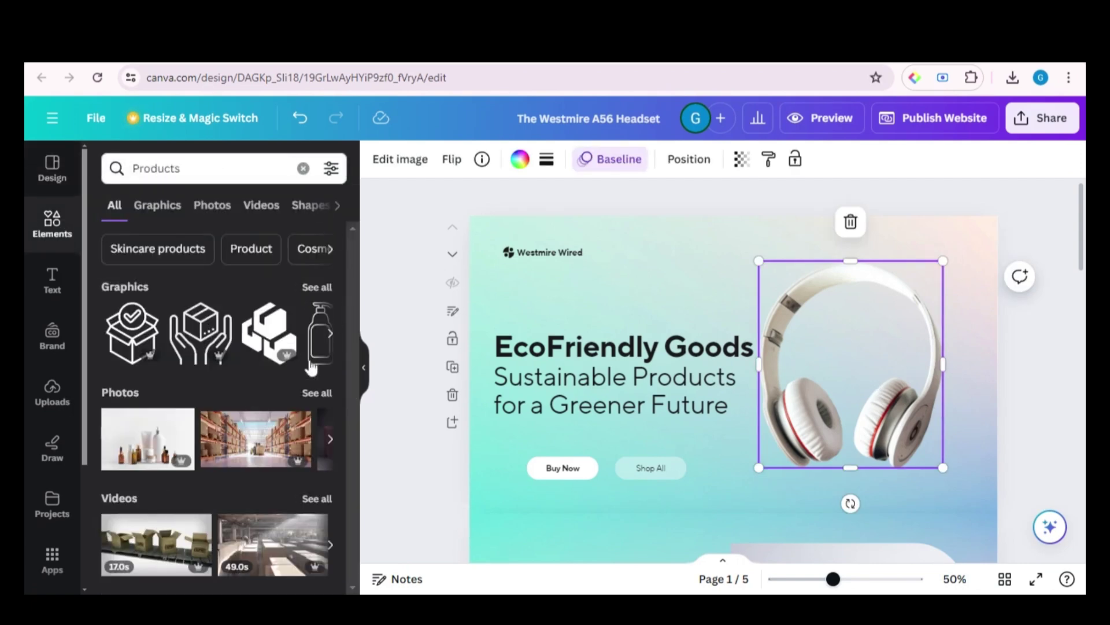
{"action": "left_click", "coordinate": [316, 394]}
Replace the headphones image with the photo of white cosmetic bottles and shift it slightly down and to the right.
{"action": "left_click_drag", "start_coordinate": [364, 300], "coordinate": [842, 299]}
{"action": "left_click", "coordinate": [1038, 386]}
{"action": "left_click_drag", "start_coordinate": [908, 398], "coordinate": [922, 413]}
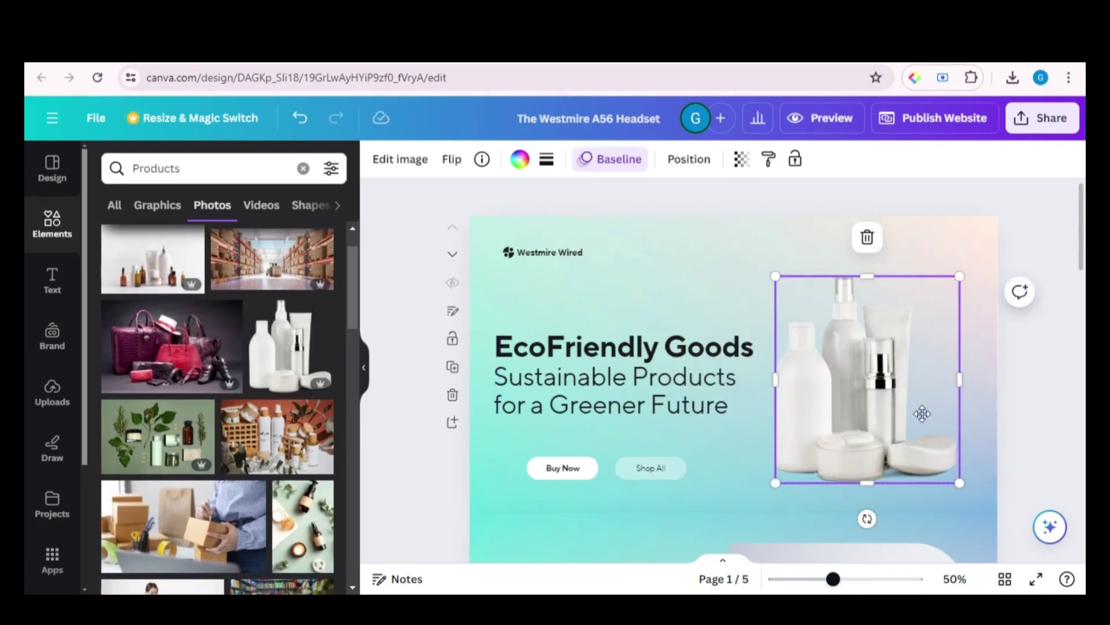
{"action": "left_click", "coordinate": [1039, 407]}
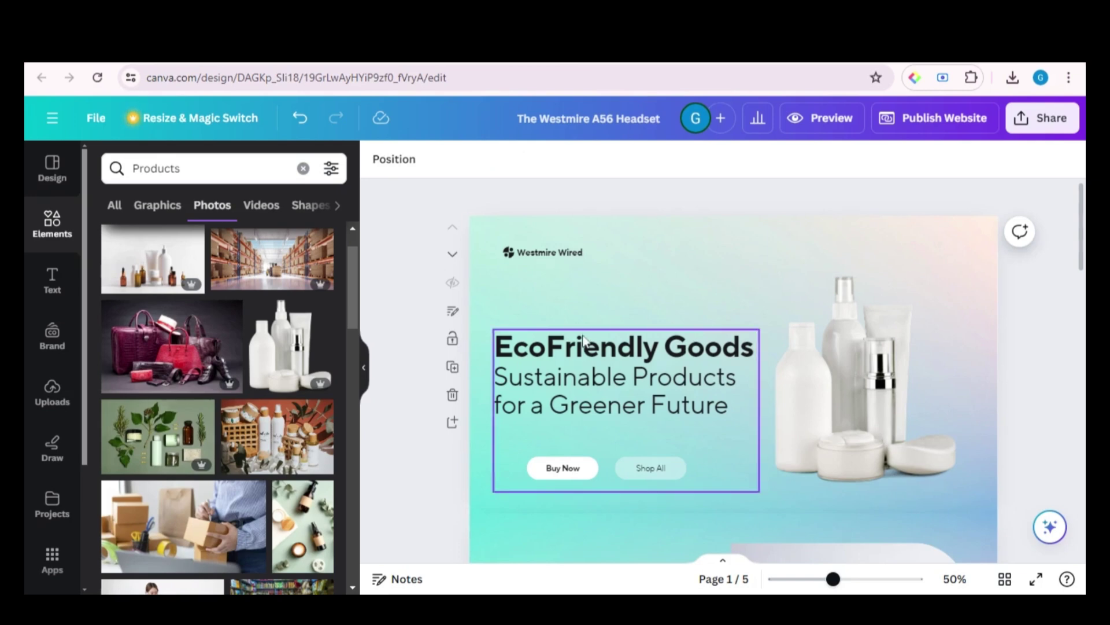
Delete the "Westmire Wired" brand name and its small logo icon from the first page.
{"action": "left_click", "coordinate": [552, 253]}
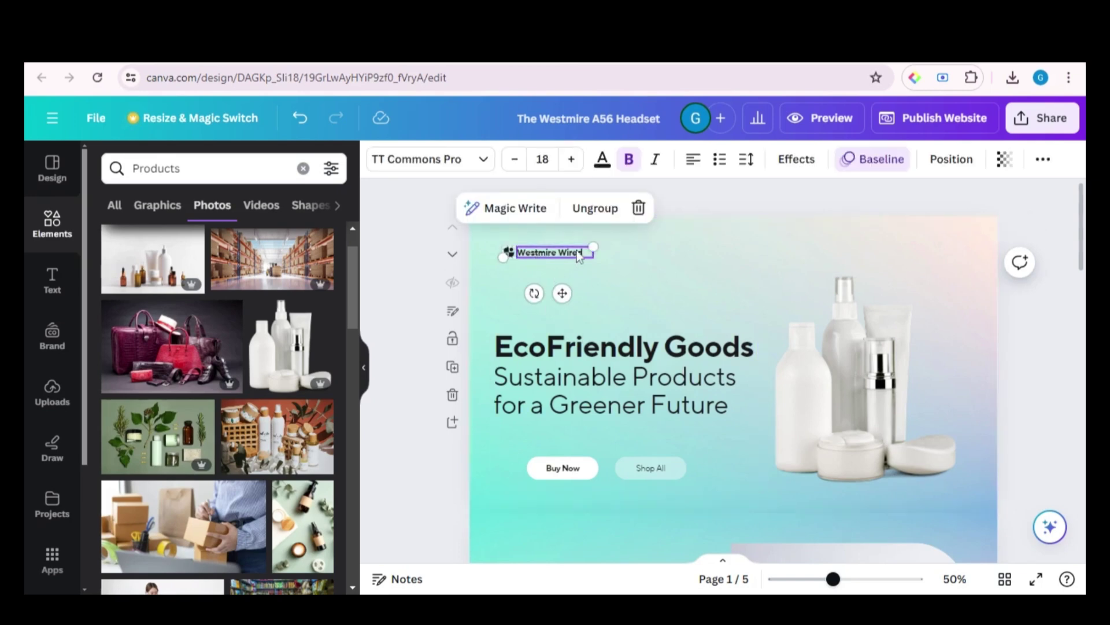
{"action": "left_click", "coordinate": [638, 207]}
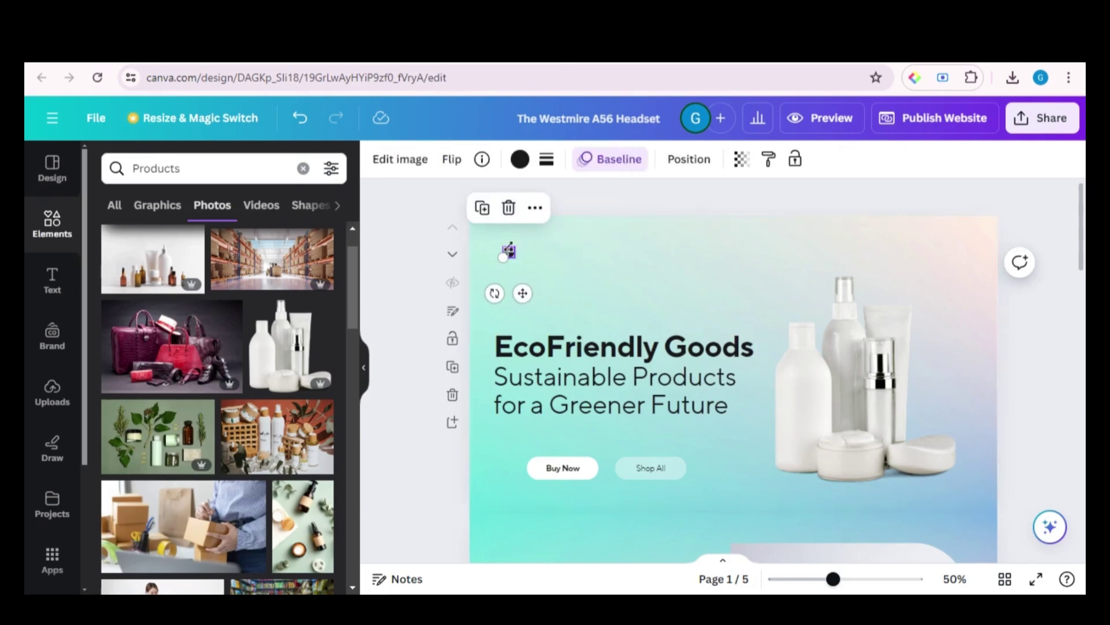
{"action": "left_click", "coordinate": [508, 208]}
Place the uploaded EcoFriendly Goods logo above the heading on the first page and reduce its size.
{"action": "left_click", "coordinate": [58, 398]}
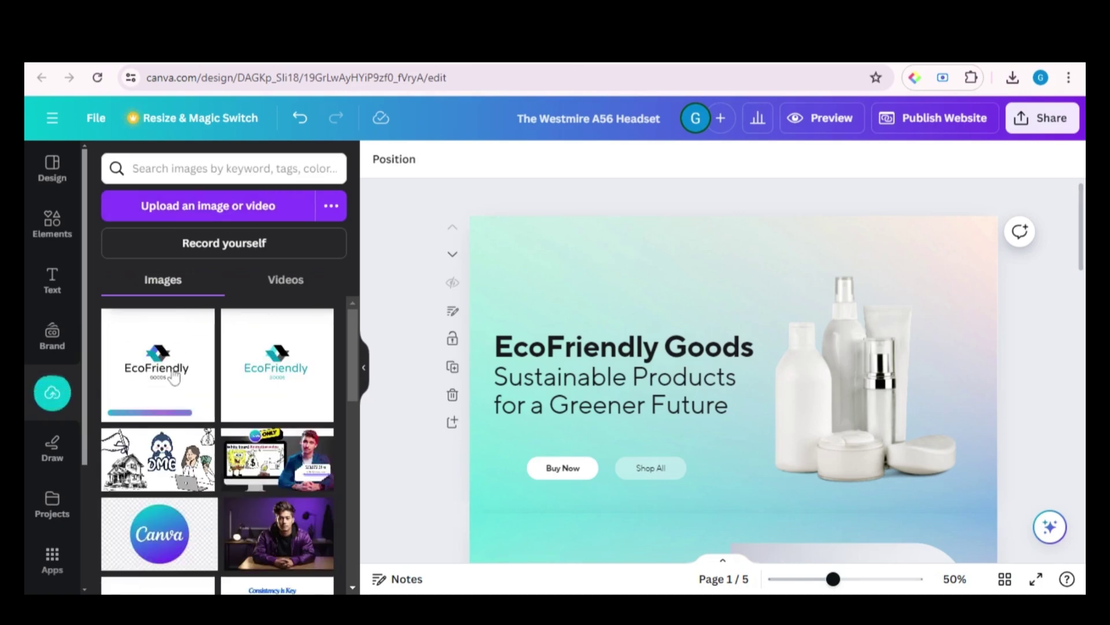
{"action": "left_click_drag", "start_coordinate": [173, 375], "coordinate": [575, 274]}
{"action": "left_click_drag", "start_coordinate": [658, 359], "coordinate": [588, 333]}
{"action": "left_click_drag", "start_coordinate": [537, 260], "coordinate": [520, 269]}
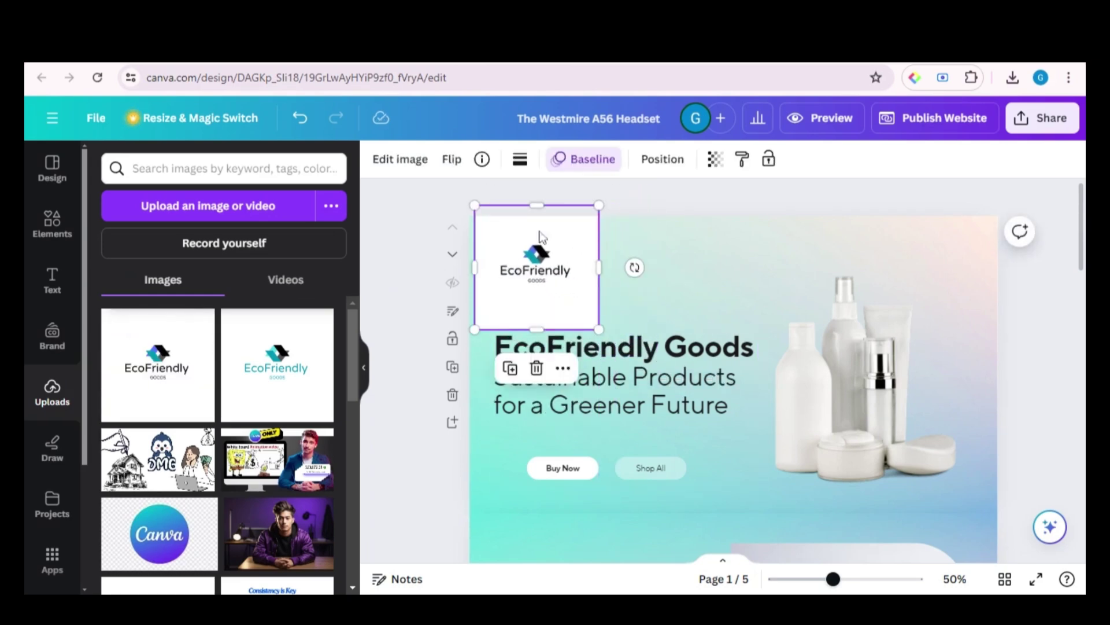
Remove the EcoFriendly logo's white background and shrink it further in the page's upper-left corner.
{"action": "left_click", "coordinate": [391, 165]}
{"action": "left_click", "coordinate": [131, 273]}
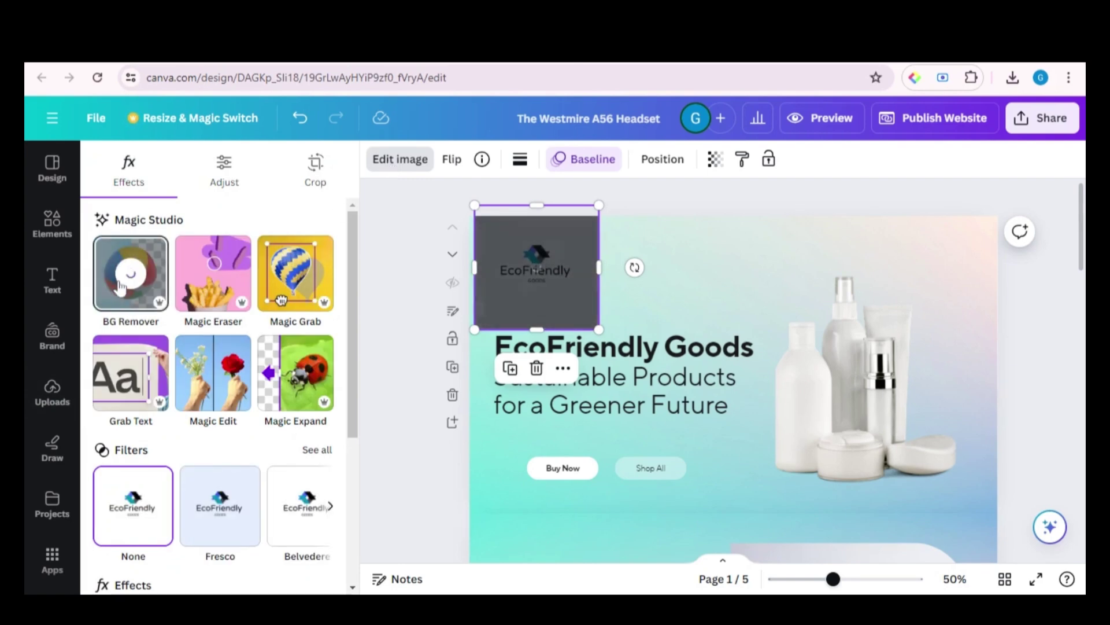
{"action": "left_click_drag", "start_coordinate": [601, 328], "coordinate": [573, 303]}
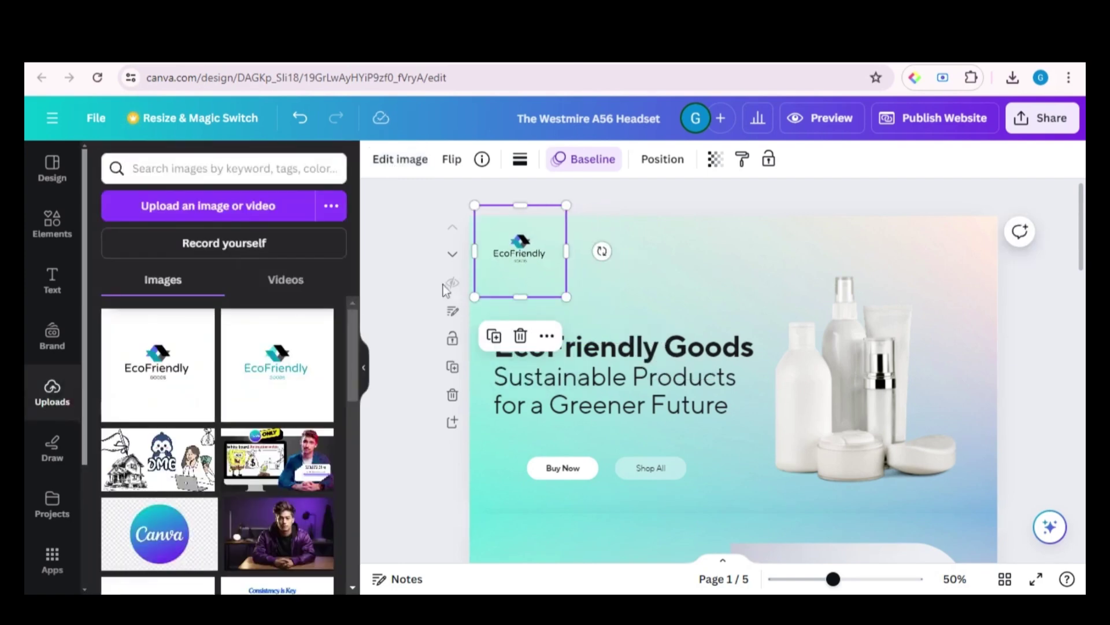
{"action": "left_click", "coordinate": [426, 307]}
{"action": "scroll", "coordinate": [426, 306], "scroll_direction": "down", "scroll_amount": 1}
{"action": "scroll", "coordinate": [729, 269], "scroll_direction": "up", "scroll_amount": 1}
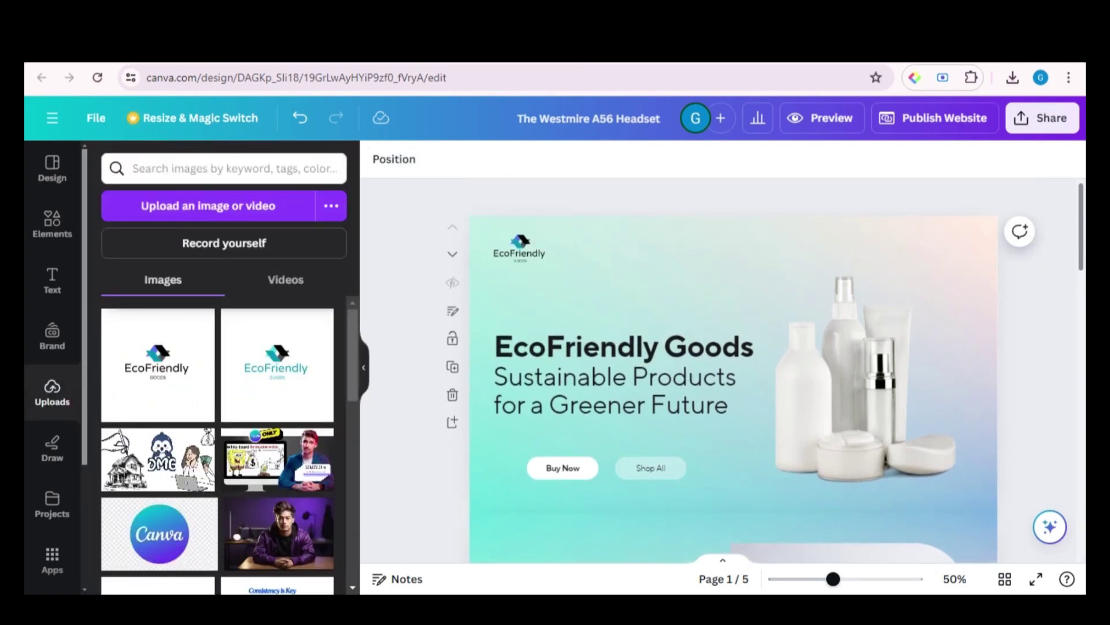
Replace the "All-new technology" section's image with the photo of grey-labelled bottles and retitle the section "About Us".
{"action": "left_click", "coordinate": [729, 269]}
{"action": "scroll", "coordinate": [616, 320], "scroll_direction": "down", "scroll_amount": 4}
{"action": "left_click", "coordinate": [616, 320]}
{"action": "left_click", "coordinate": [827, 370]}
{"action": "left_click", "coordinate": [52, 225]}
{"action": "left_click_drag", "start_coordinate": [352, 307], "coordinate": [364, 355]}
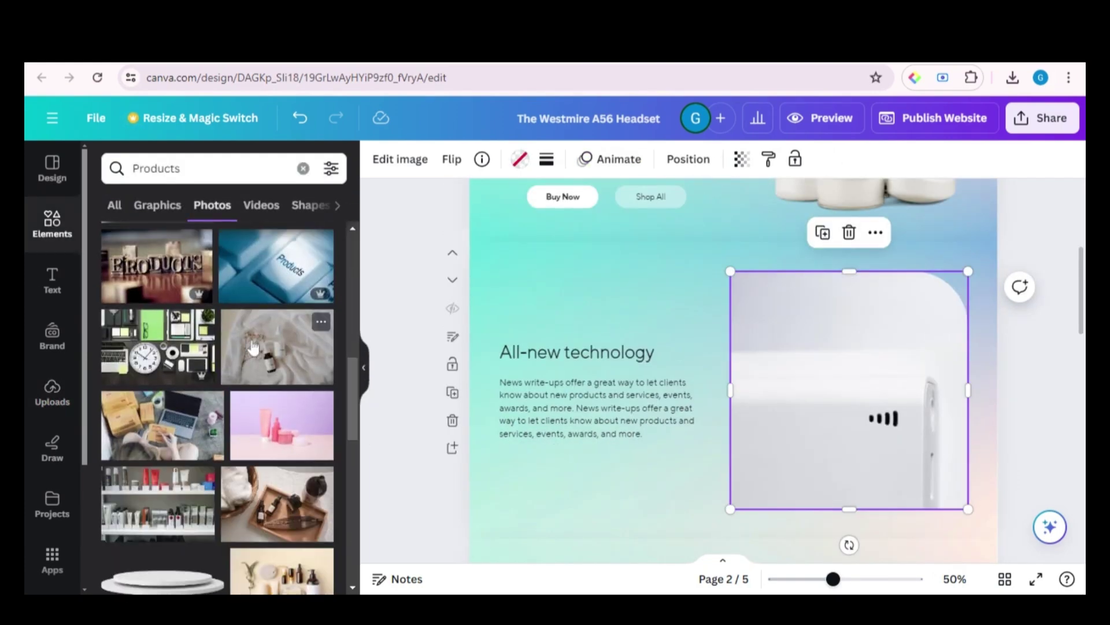
{"action": "left_click_drag", "start_coordinate": [277, 346], "coordinate": [849, 390]}
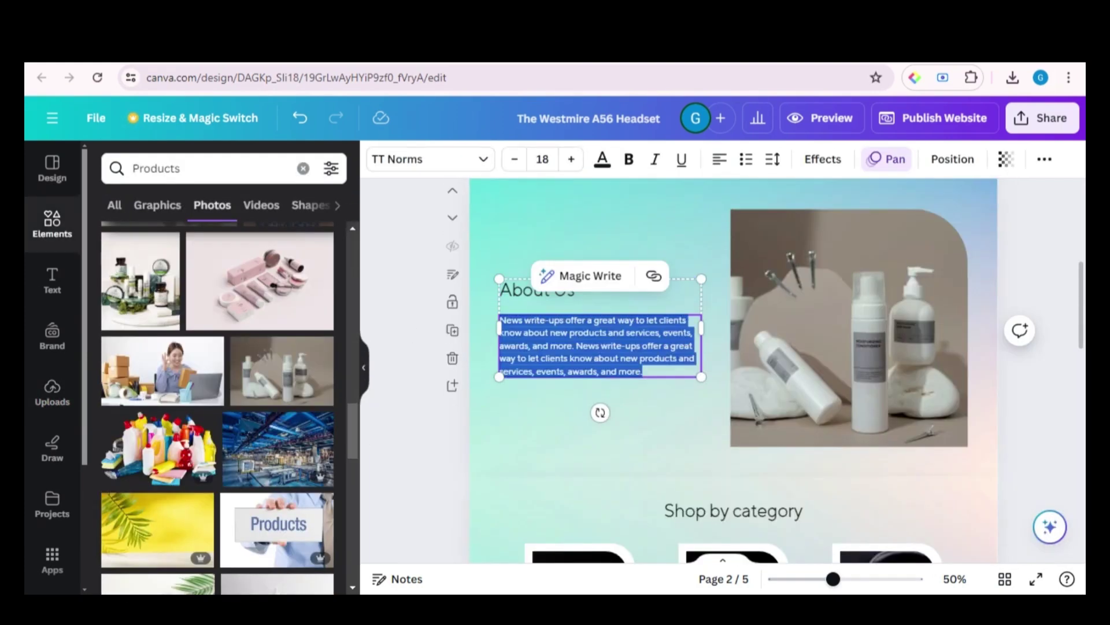
Replace the About Us paragraph with the brand's sustainability copy and customize the category cards for home goods, personal care and clothing items.
{"action": "double_click", "coordinate": [552, 358]}
{"action": "scroll", "coordinate": [733, 370], "scroll_direction": "down", "scroll_amount": 5}
{"action": "left_click", "coordinate": [578, 418]}
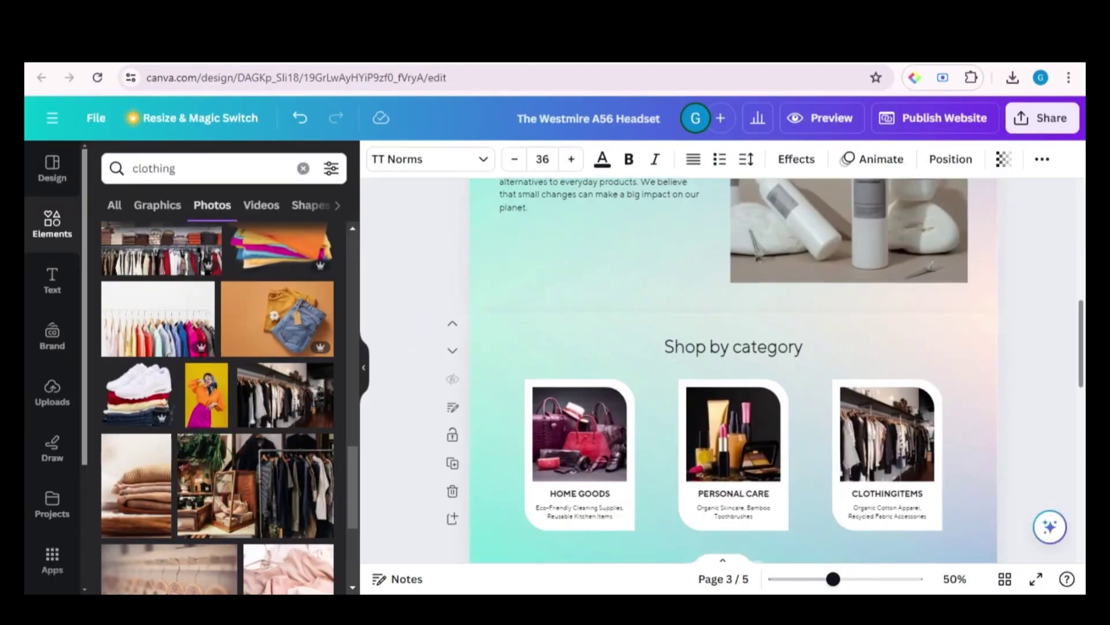
Delete the Expert Support page with its phone charger photo and store locations.
{"action": "scroll", "coordinate": [733, 370], "scroll_direction": "down", "scroll_amount": 4}
{"action": "scroll", "coordinate": [710, 403], "scroll_direction": "down", "scroll_amount": 2}
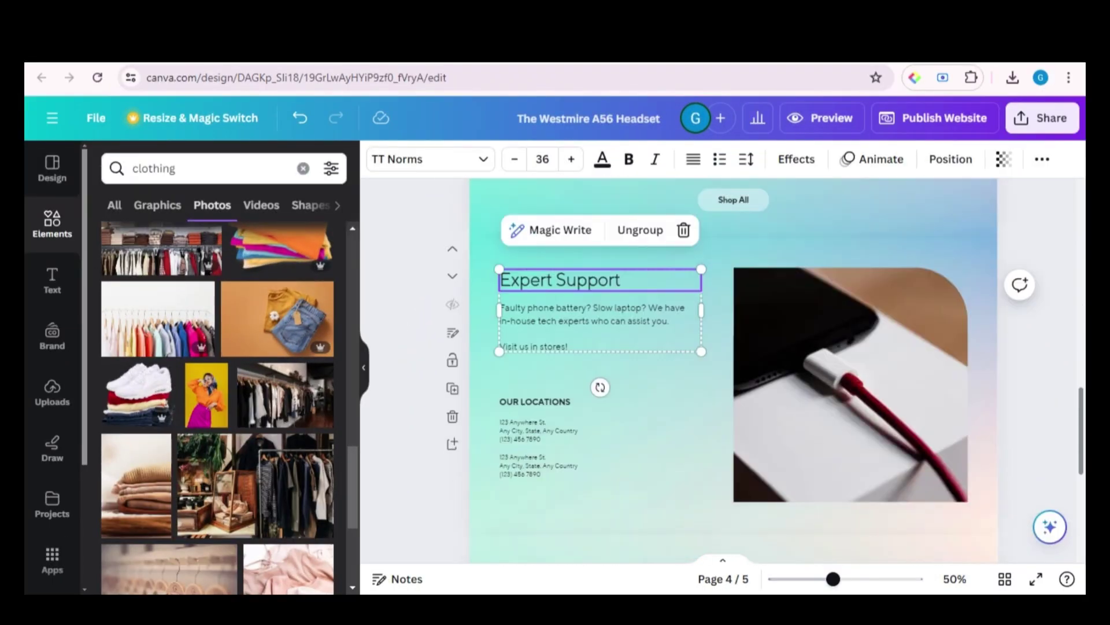
{"action": "left_click", "coordinate": [703, 409]}
{"action": "left_click", "coordinate": [720, 277]}
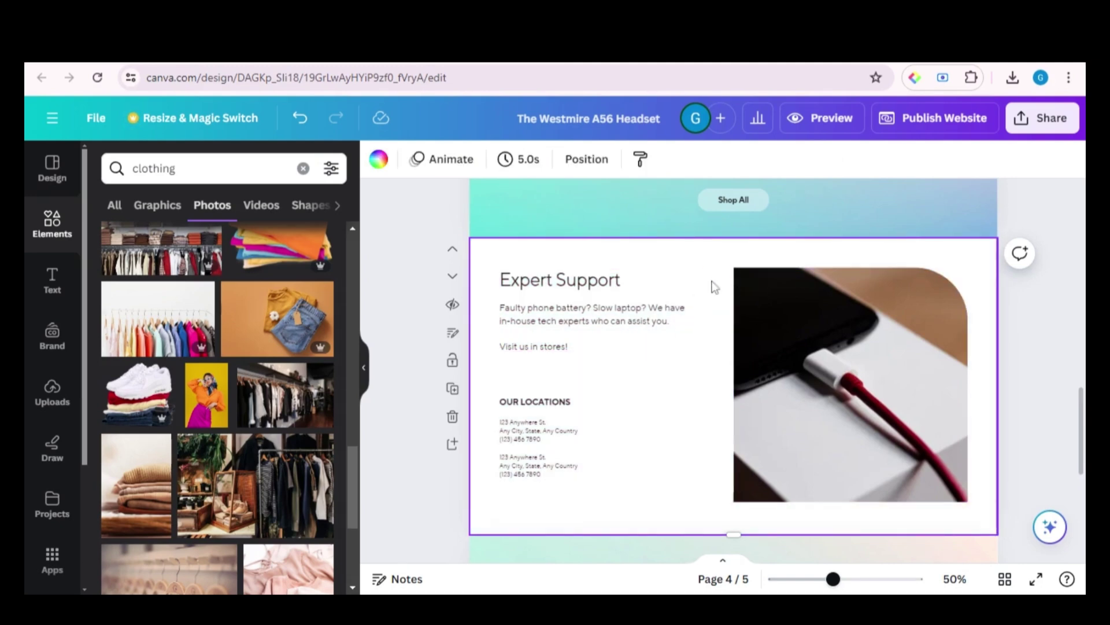
{"action": "right_click", "coordinate": [936, 262]}
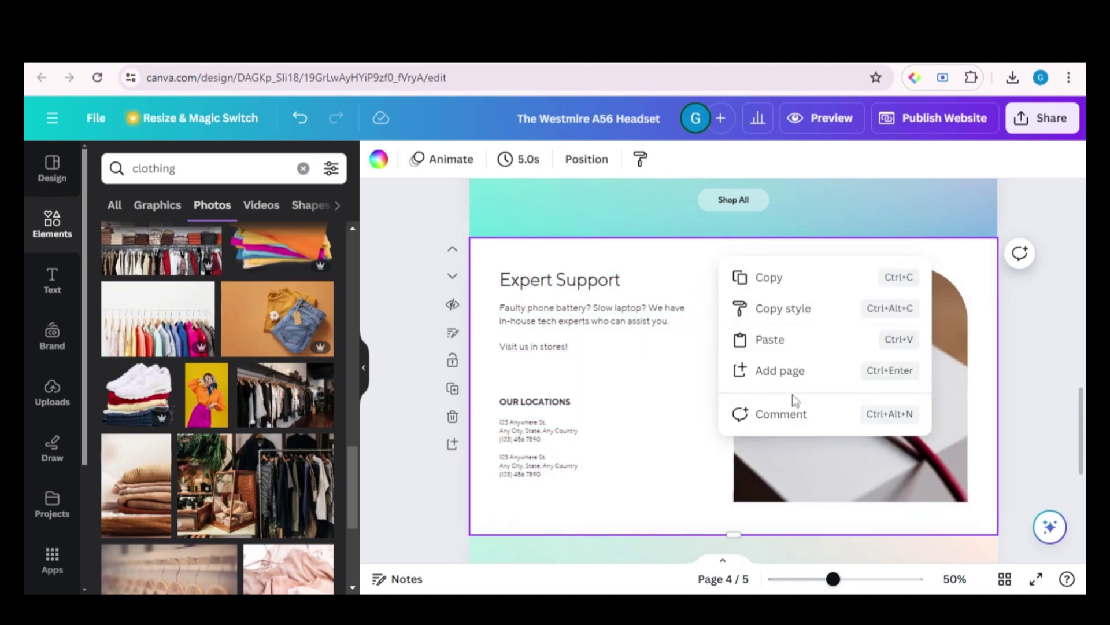
{"action": "left_click", "coordinate": [622, 381]}
{"action": "left_click", "coordinate": [453, 418]}
Duplicate the "Shop by category" page and change the copy's heading to "Our blog page".
{"action": "left_click_drag", "start_coordinate": [1083, 476], "coordinate": [1083, 432]}
{"action": "scroll", "coordinate": [592, 377], "scroll_direction": "up", "scroll_amount": 2}
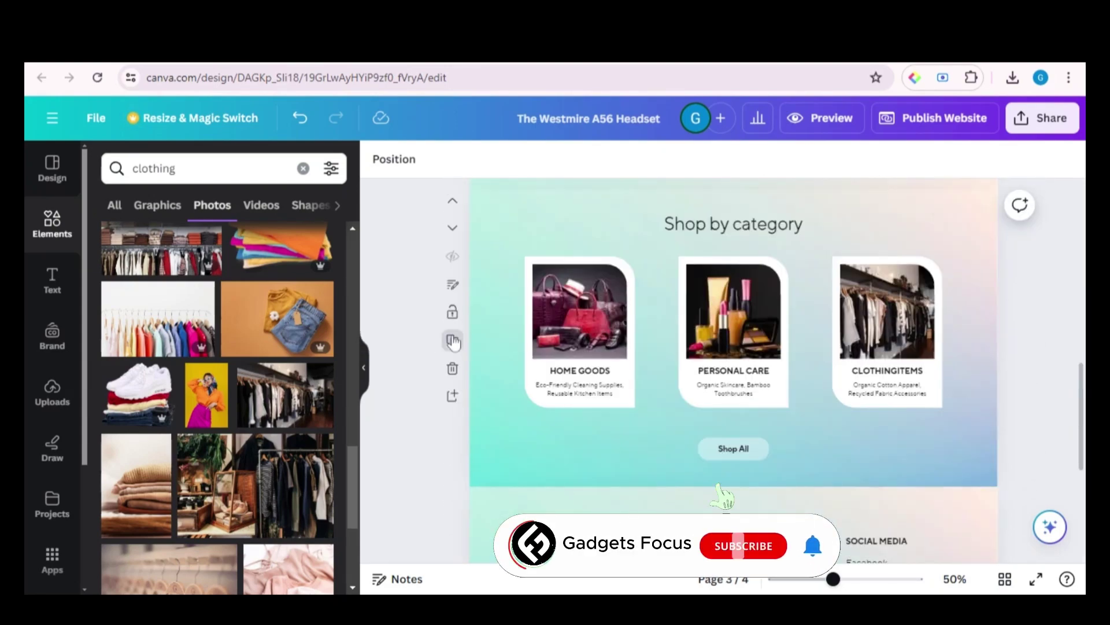
{"action": "left_click", "coordinate": [453, 342]}
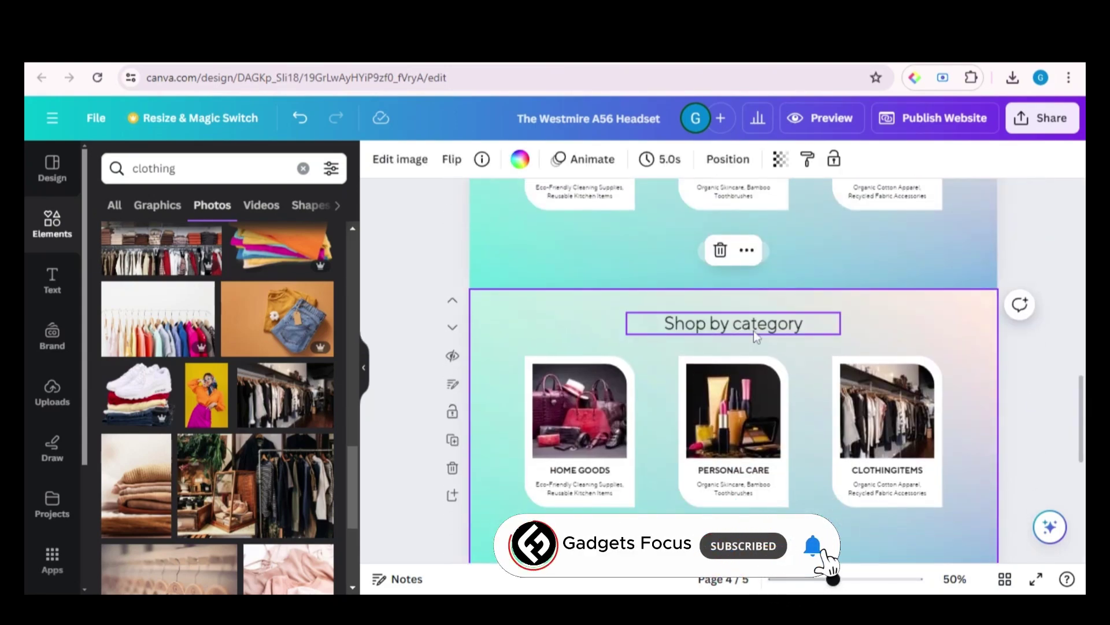
{"action": "double_click", "coordinate": [756, 334]}
{"action": "key", "text": "BackSpace"}
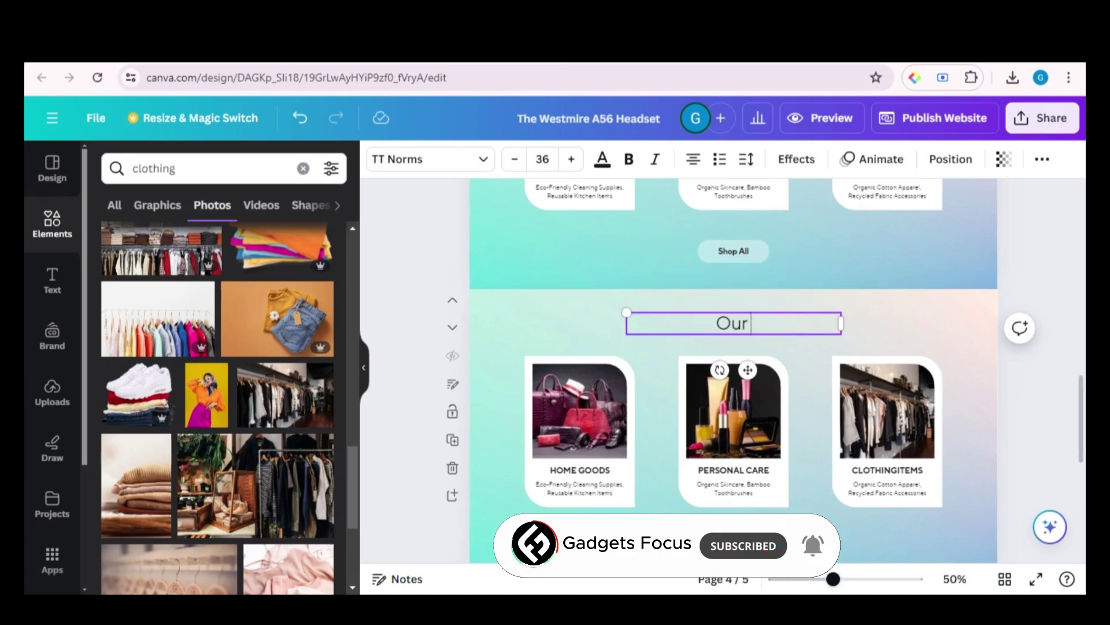
{"action": "type", "text": "Our blog page"}
Delete the three category cards and the Shop All button from the blog page.
{"action": "left_click_drag", "start_coordinate": [509, 368], "coordinate": [918, 507]}
{"action": "key", "text": "Delete"}
{"action": "left_click_drag", "start_coordinate": [1082, 398], "coordinate": [1084, 404]}
{"action": "left_click", "coordinate": [733, 509]}
{"action": "left_click", "coordinate": [734, 509]}
{"action": "left_click", "coordinate": [785, 463]}
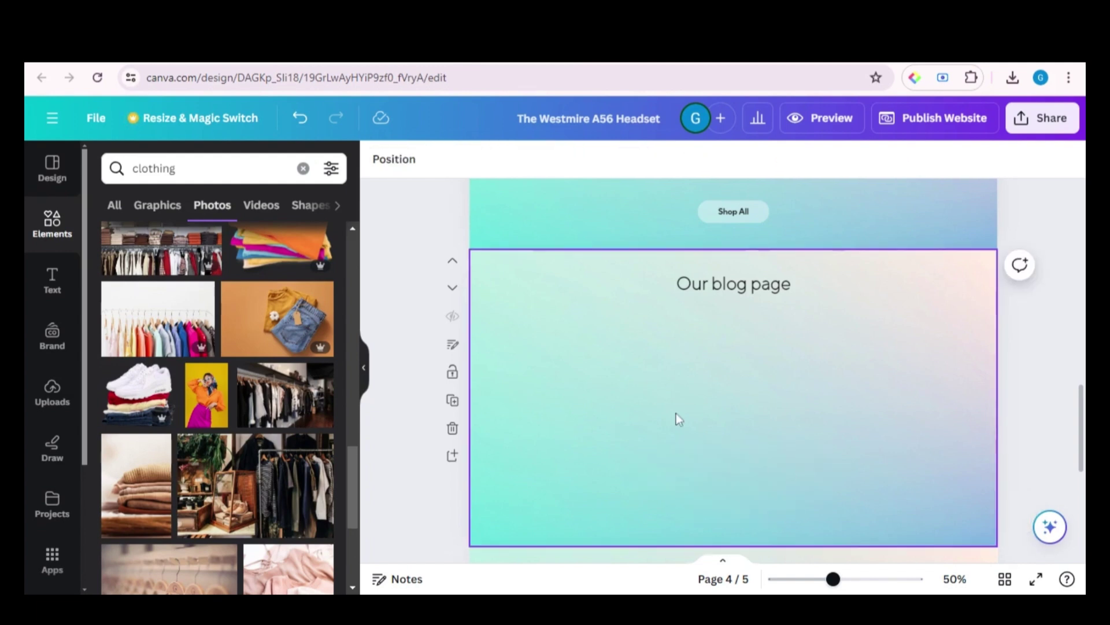
{"action": "left_click", "coordinate": [602, 384]}
Search the elements for "frames" and place a large square frame on the left of the blog page.
{"action": "left_click_drag", "start_coordinate": [352, 481], "coordinate": [357, 267]}
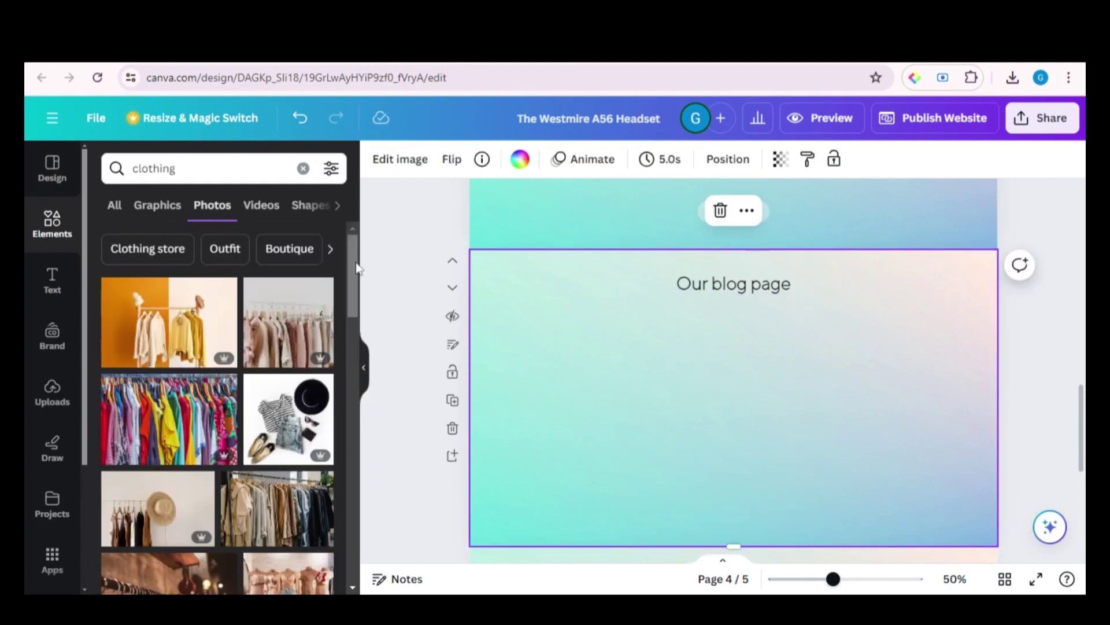
{"action": "left_click", "coordinate": [303, 169]}
{"action": "type", "text": "frames"}
{"action": "key", "text": "Return"}
{"action": "left_click_drag", "start_coordinate": [138, 268], "coordinate": [582, 341]}
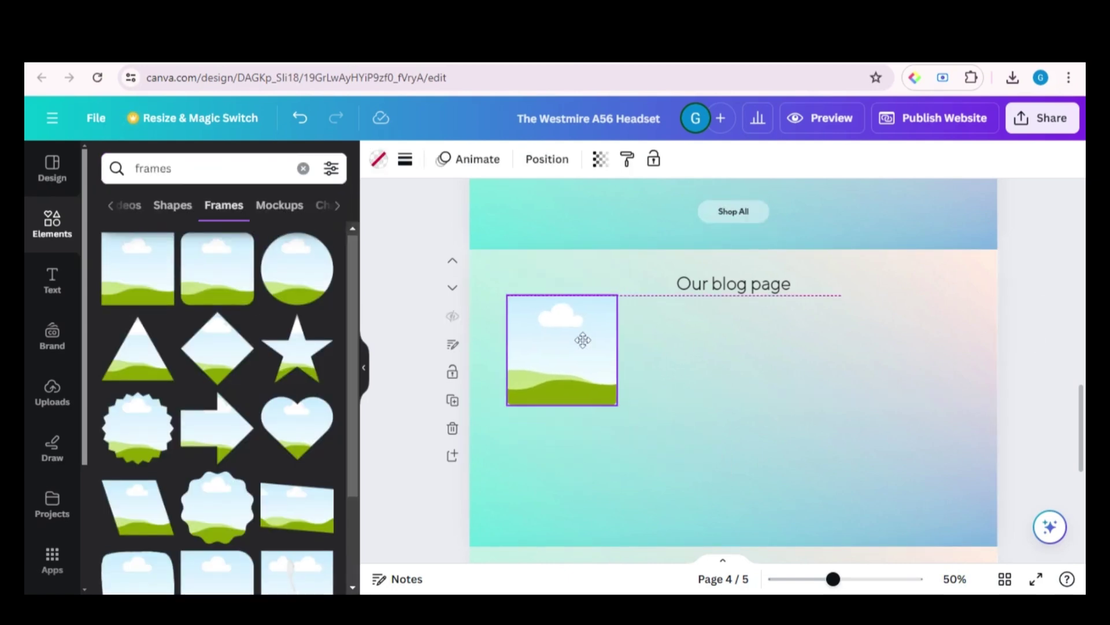
Add two smaller rounded square frames, one above the other, on the right half of the blog page.
{"action": "left_click_drag", "start_coordinate": [199, 261], "coordinate": [756, 342]}
{"action": "left_click_drag", "start_coordinate": [867, 433], "coordinate": [804, 370]}
{"action": "left_click_drag", "start_coordinate": [760, 326], "coordinate": [765, 350]}
{"action": "left_click_drag", "start_coordinate": [201, 286], "coordinate": [757, 514]}
{"action": "left_click_drag", "start_coordinate": [866, 553], "coordinate": [803, 489]}
{"action": "left_click_drag", "start_coordinate": [768, 460], "coordinate": [775, 453]}
Duplicate a small frame to get a third, then shrink and align all three in an evenly spaced column.
{"action": "key", "text": "ctrl+d"}
{"action": "left_click", "coordinate": [792, 376]}
{"action": "left_click_drag", "start_coordinate": [809, 393], "coordinate": [777, 360]}
{"action": "left_click_drag", "start_coordinate": [755, 336], "coordinate": [781, 333]}
{"action": "left_click_drag", "start_coordinate": [809, 483], "coordinate": [777, 449]}
{"action": "left_click_drag", "start_coordinate": [754, 425], "coordinate": [781, 423]}
{"action": "left_click_drag", "start_coordinate": [734, 484], "coordinate": [771, 522]}
{"action": "left_click_drag", "start_coordinate": [810, 545], "coordinate": [792, 513]}
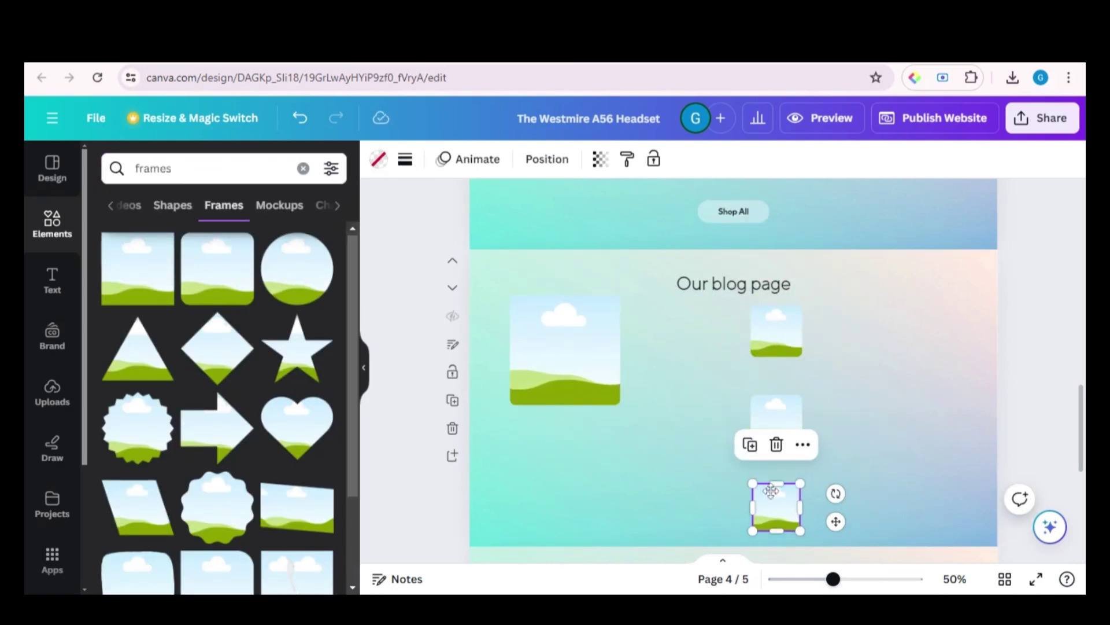
Add a heading text and duplicate it to sit beneath the large frame and beside each small frame.
{"action": "left_click", "coordinate": [897, 397]}
{"action": "left_click", "coordinate": [52, 281]}
{"action": "left_click_drag", "start_coordinate": [171, 317], "coordinate": [910, 333]}
{"action": "key", "text": "ctrl+d"}
{"action": "key", "text": "ctrl+d"}
{"action": "left_click_drag", "start_coordinate": [665, 449], "coordinate": [966, 418]}
{"action": "left_click_drag", "start_coordinate": [675, 436], "coordinate": [934, 493]}
{"action": "key", "text": "ctrl+d"}
Shrink the three headings beside the small frames and line each one up with its frame.
{"action": "left_click_drag", "start_coordinate": [809, 474], "coordinate": [863, 483]}
{"action": "left_click_drag", "start_coordinate": [936, 496], "coordinate": [897, 495]}
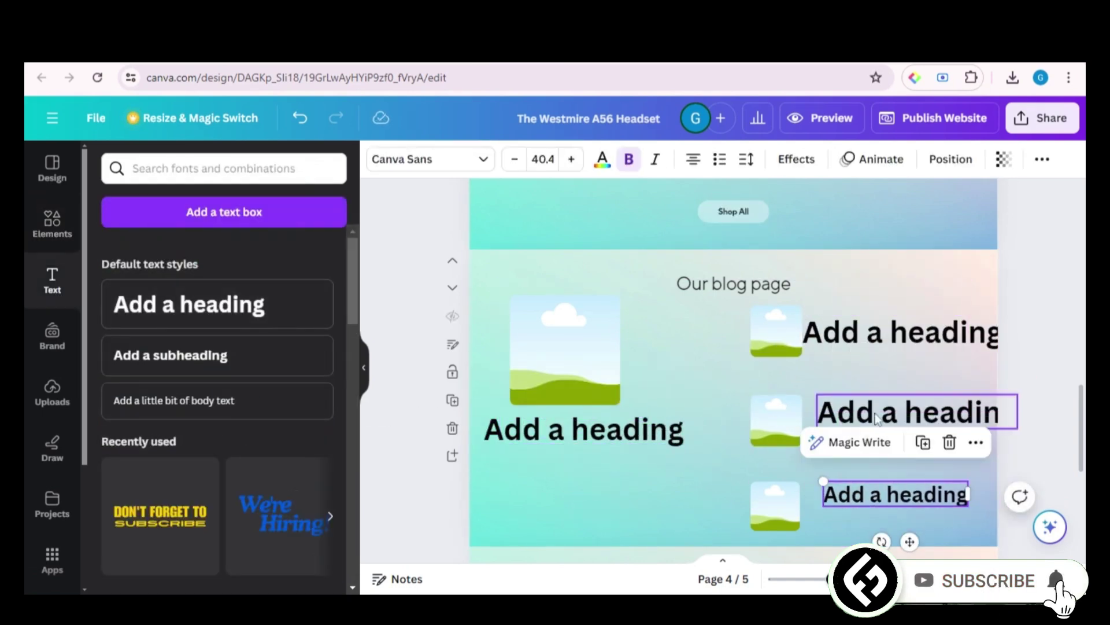
{"action": "left_click", "coordinate": [870, 415]}
{"action": "left_click_drag", "start_coordinate": [818, 396], "coordinate": [880, 406]}
{"action": "left_click_drag", "start_coordinate": [925, 417], "coordinate": [868, 410]}
{"action": "left_click", "coordinate": [867, 333]}
{"action": "left_click_drag", "start_coordinate": [802, 316], "coordinate": [865, 326]}
{"action": "left_click_drag", "start_coordinate": [900, 338], "coordinate": [858, 324]}
{"action": "left_click", "coordinate": [862, 410]}
{"action": "left_click", "coordinate": [544, 466]}
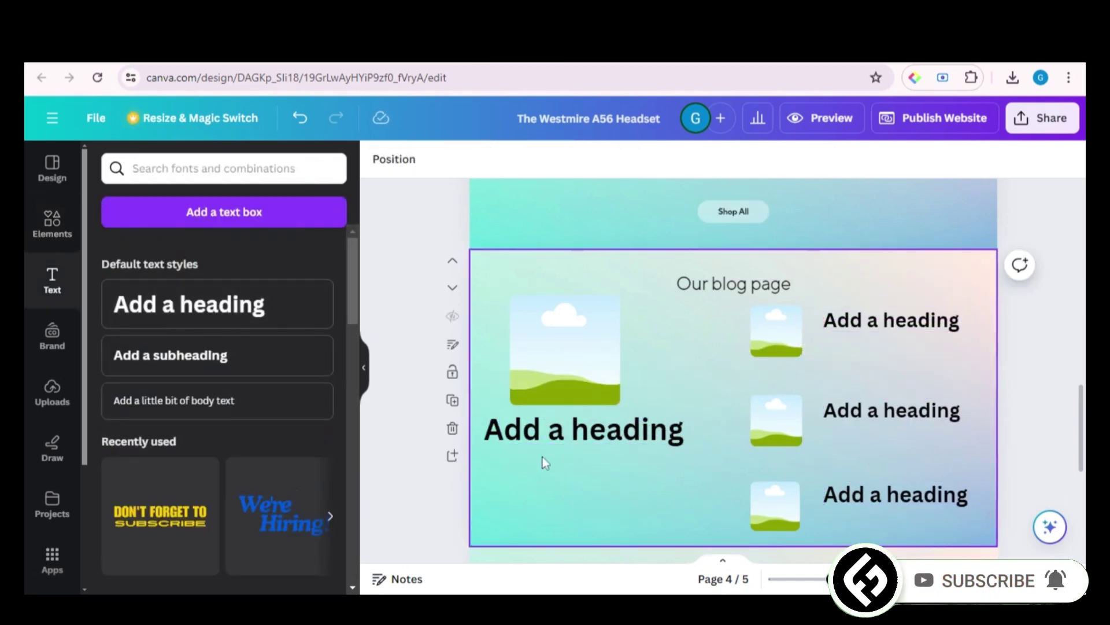
Add body text boxes beneath the blog page headings, and fill the frames and texts with product photos and post copy.
{"action": "scroll", "coordinate": [216, 380], "scroll_direction": "down", "scroll_amount": 1}
{"action": "left_click", "coordinate": [215, 380]}
{"action": "left_click_drag", "start_coordinate": [729, 398], "coordinate": [901, 347]}
{"action": "key", "text": "ctrl+d"}
{"action": "key", "text": "ctrl+d"}
{"action": "left_click_drag", "start_coordinate": [945, 355], "coordinate": [932, 428]}
{"action": "left_click", "coordinate": [578, 464]}
{"action": "key", "text": "ctrl+d"}
{"action": "left_click_drag", "start_coordinate": [586, 470], "coordinate": [902, 519]}
{"action": "left_click", "coordinate": [629, 538]}
{"action": "left_click", "coordinate": [52, 224]}
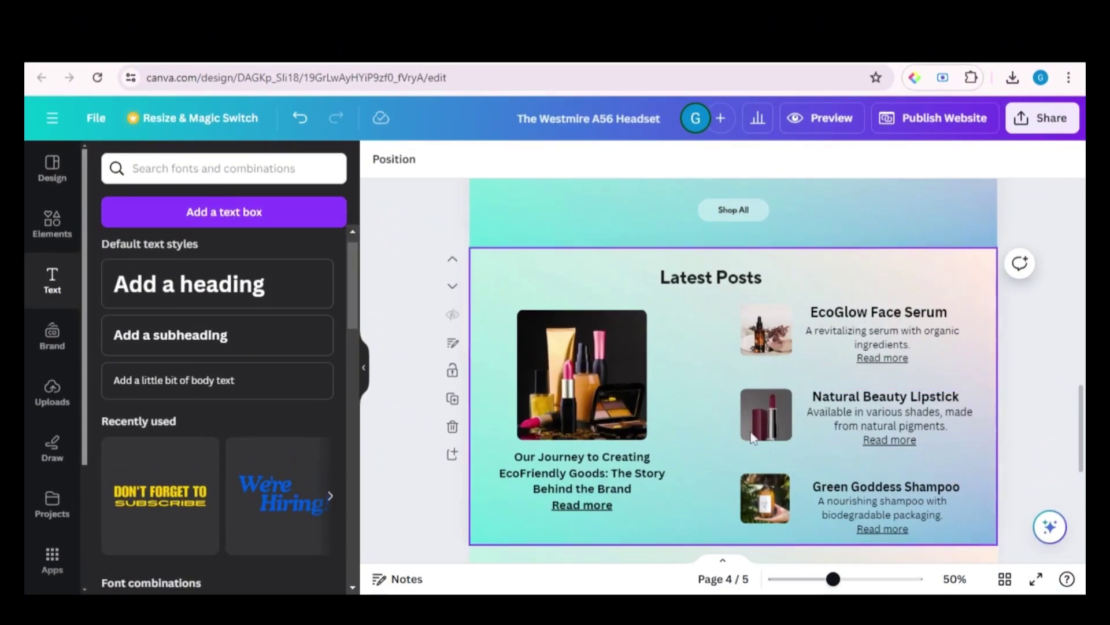
Centre the "Latest Posts" heading on its page and make the "Connect with us" heading bold.
{"action": "left_click", "coordinate": [731, 275]}
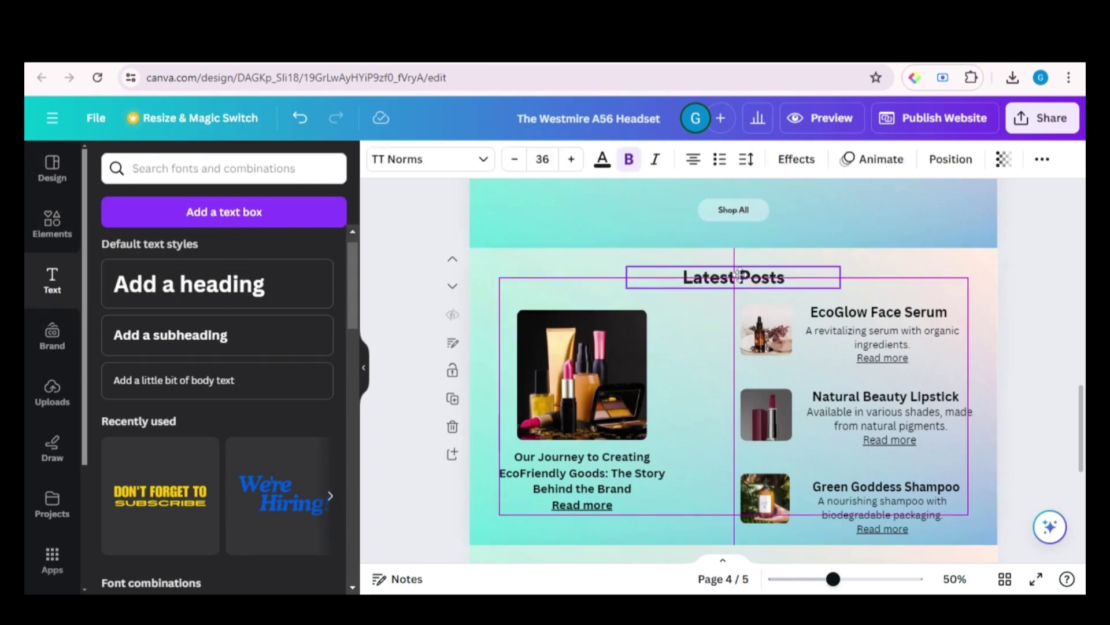
{"action": "left_click_drag", "start_coordinate": [738, 272], "coordinate": [738, 273]}
{"action": "left_click_drag", "start_coordinate": [1079, 394], "coordinate": [1079, 464]}
{"action": "left_click", "coordinate": [697, 289]}
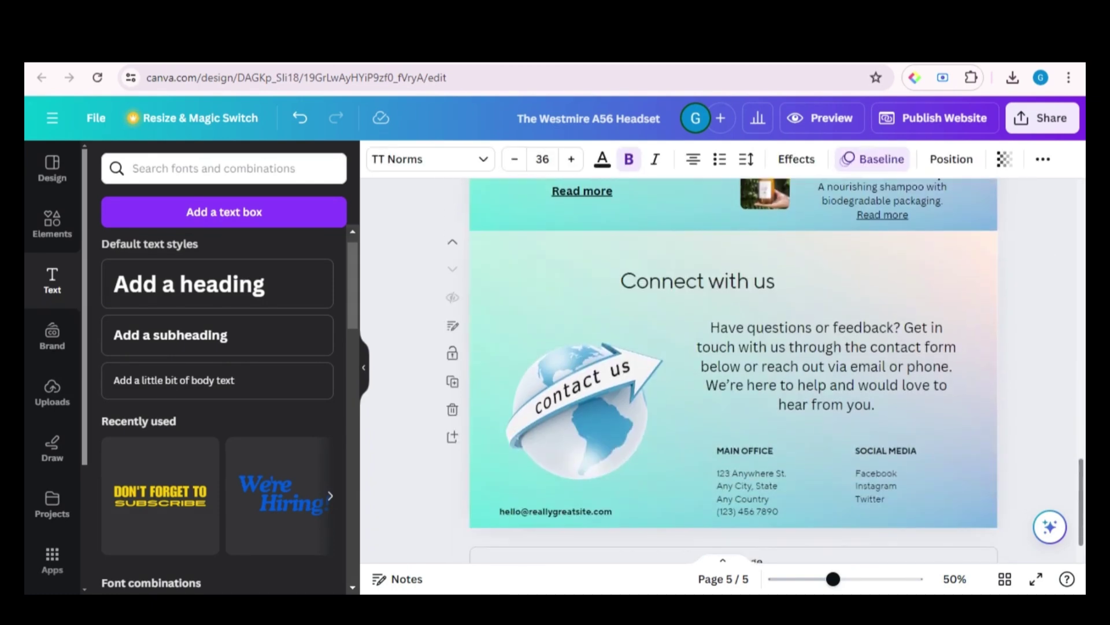
{"action": "double_click", "coordinate": [696, 294]}
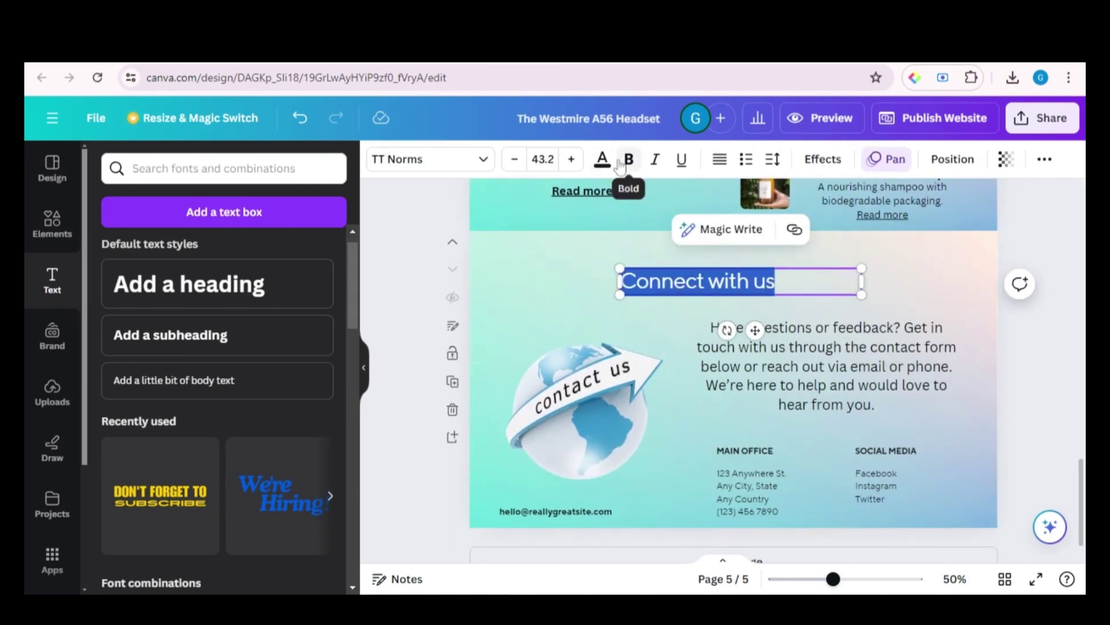
{"action": "left_click", "coordinate": [1050, 372]}
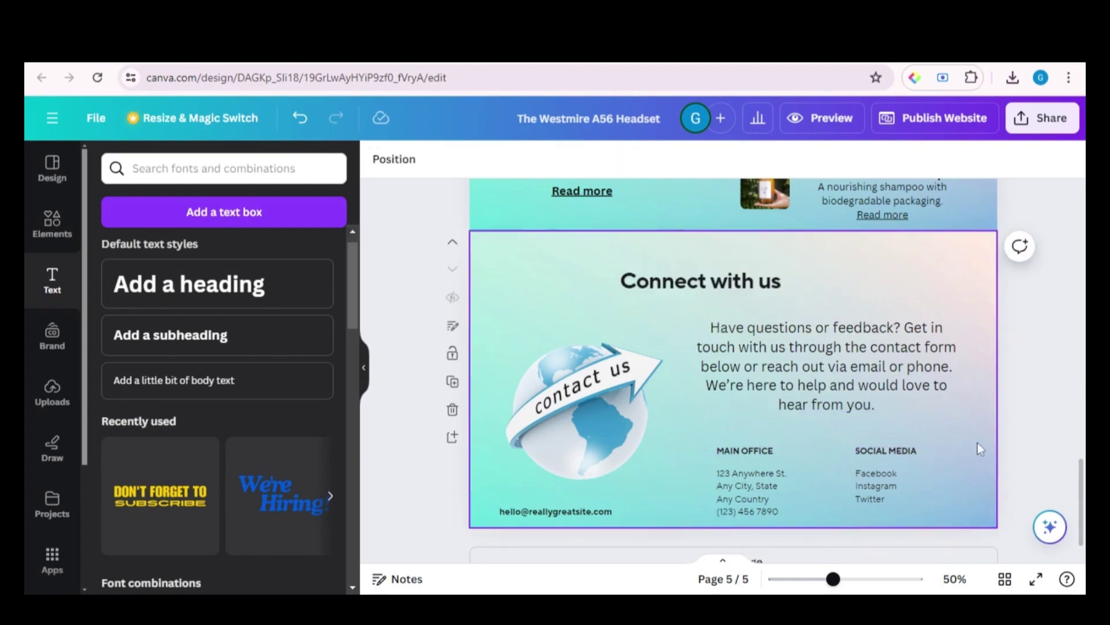
Preview the website in desktop view, look through its pages, and return to the editor.
{"action": "left_click_drag", "start_coordinate": [1083, 488], "coordinate": [1079, 202]}
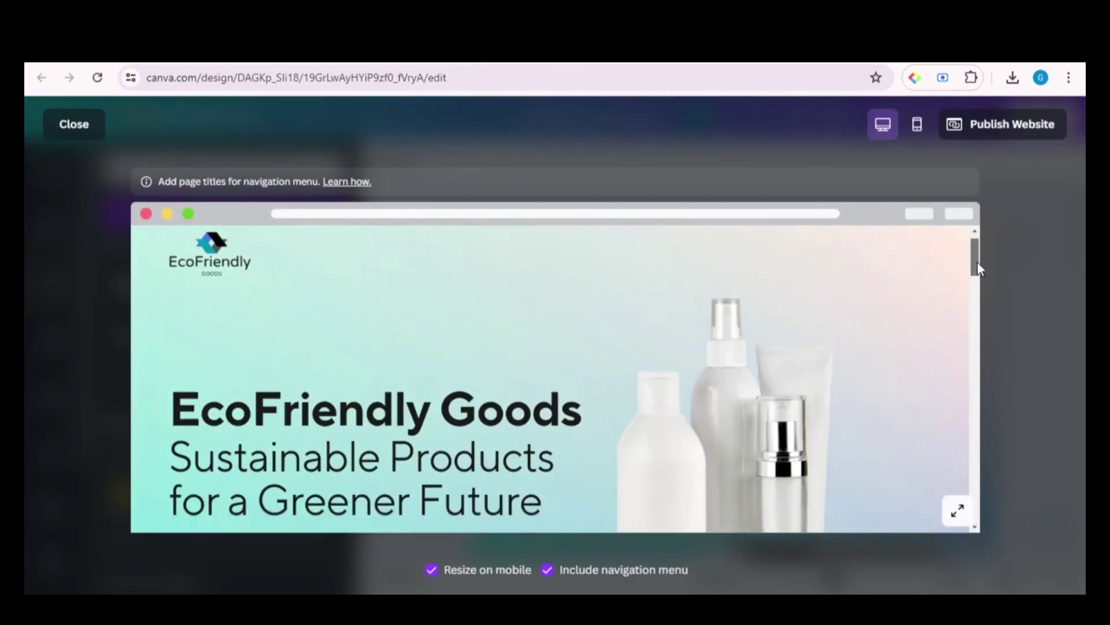
{"action": "mouse_move", "coordinate": [977, 261]}
{"action": "left_mouse_down"}
{"action": "mouse_move", "coordinate": [1005, 520]}
{"action": "mouse_move", "coordinate": [981, 262]}
{"action": "left_mouse_up"}
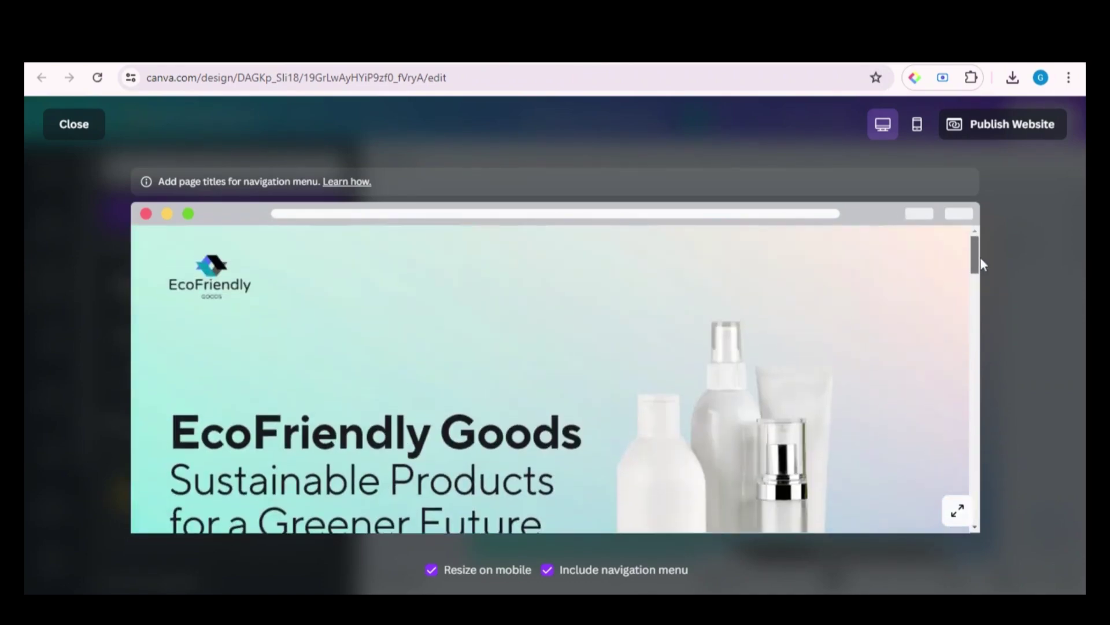
{"action": "left_click", "coordinate": [96, 135]}
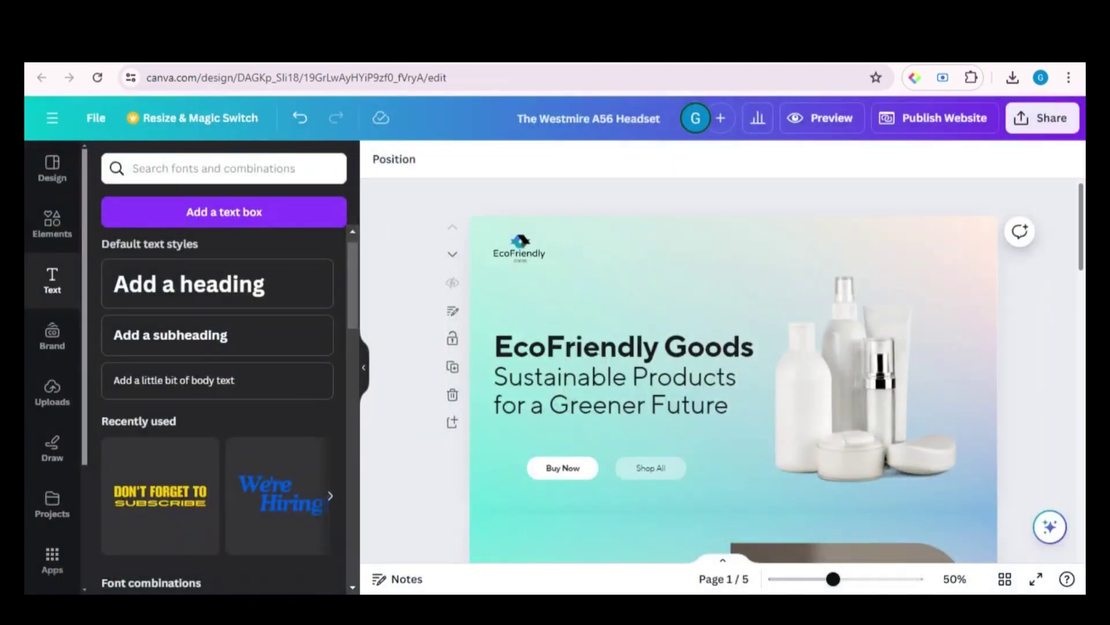
Apply the Wipe page animation to the Latest Posts page.
{"action": "scroll", "coordinate": [733, 370], "scroll_direction": "down", "scroll_amount": 15}
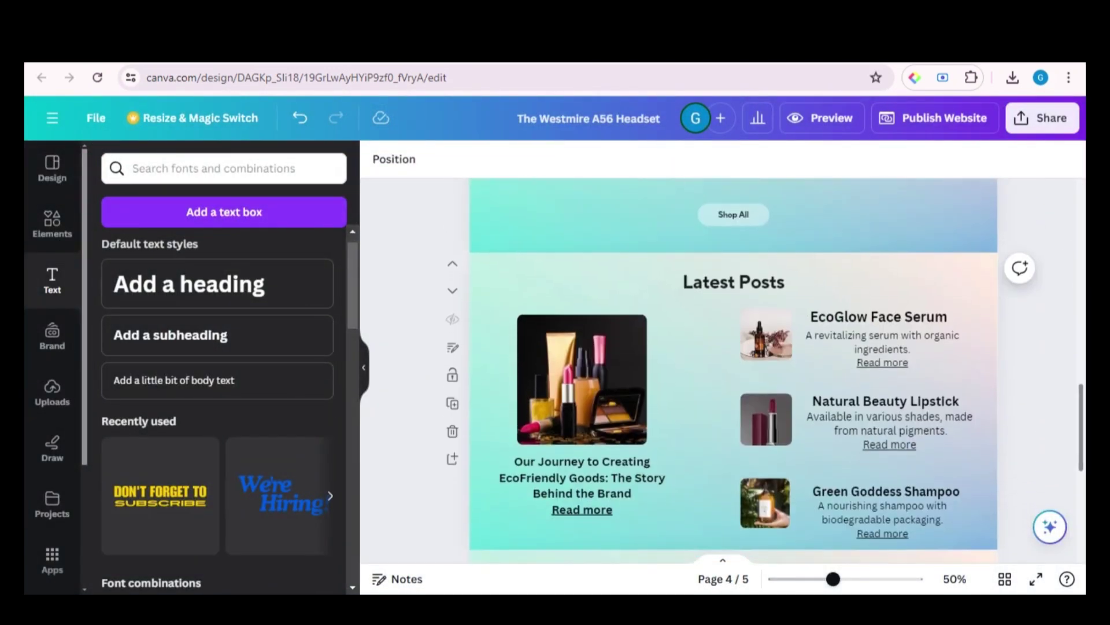
{"action": "left_click", "coordinate": [570, 278]}
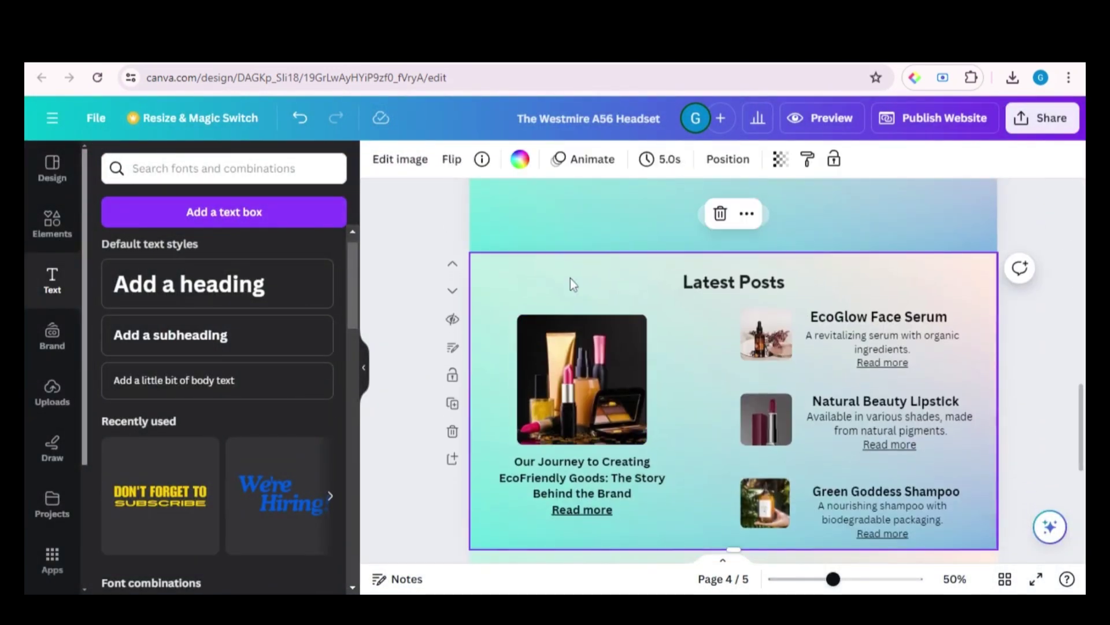
{"action": "left_click", "coordinate": [575, 160]}
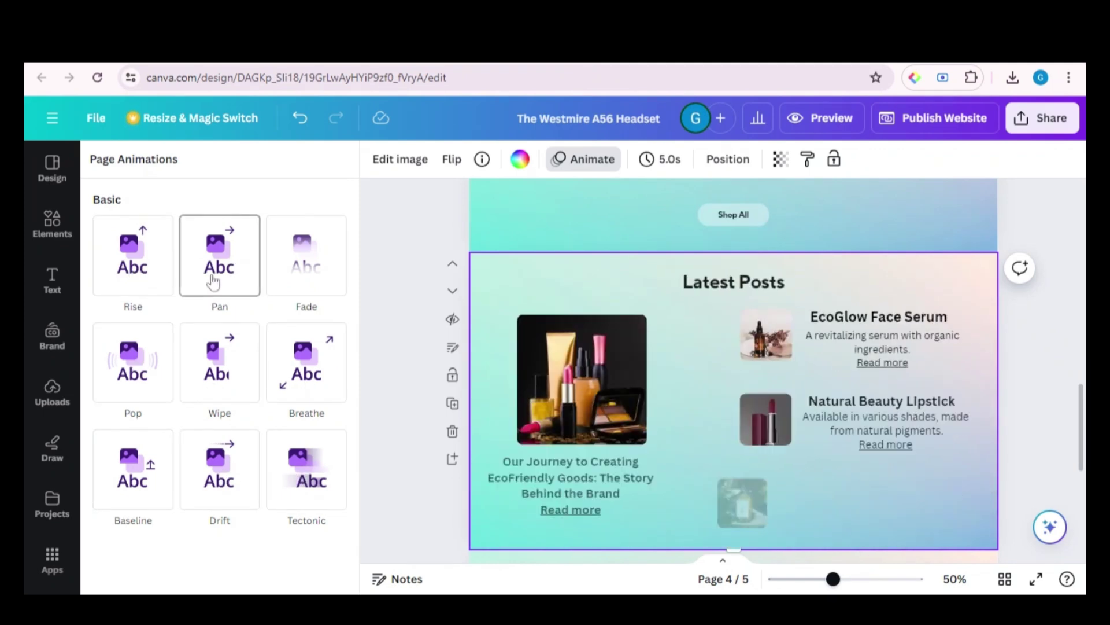
{"action": "left_click", "coordinate": [217, 367]}
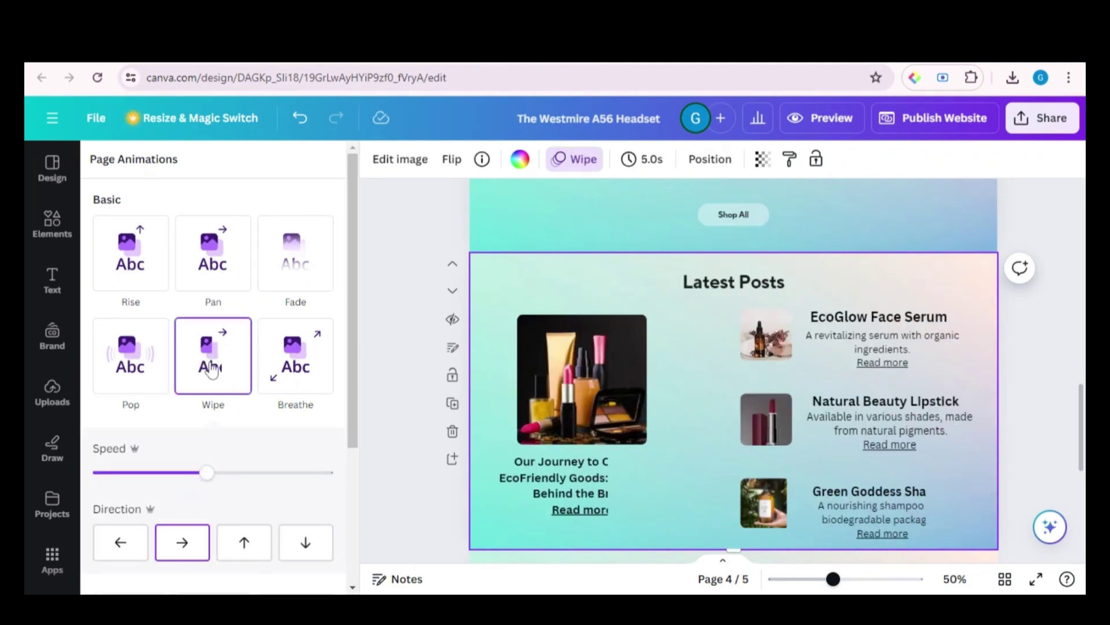
Preview the website again to examine how the pages look with the new animation.
{"action": "left_click", "coordinate": [843, 126]}
{"action": "left_click_drag", "start_coordinate": [975, 250], "coordinate": [855, 278]}
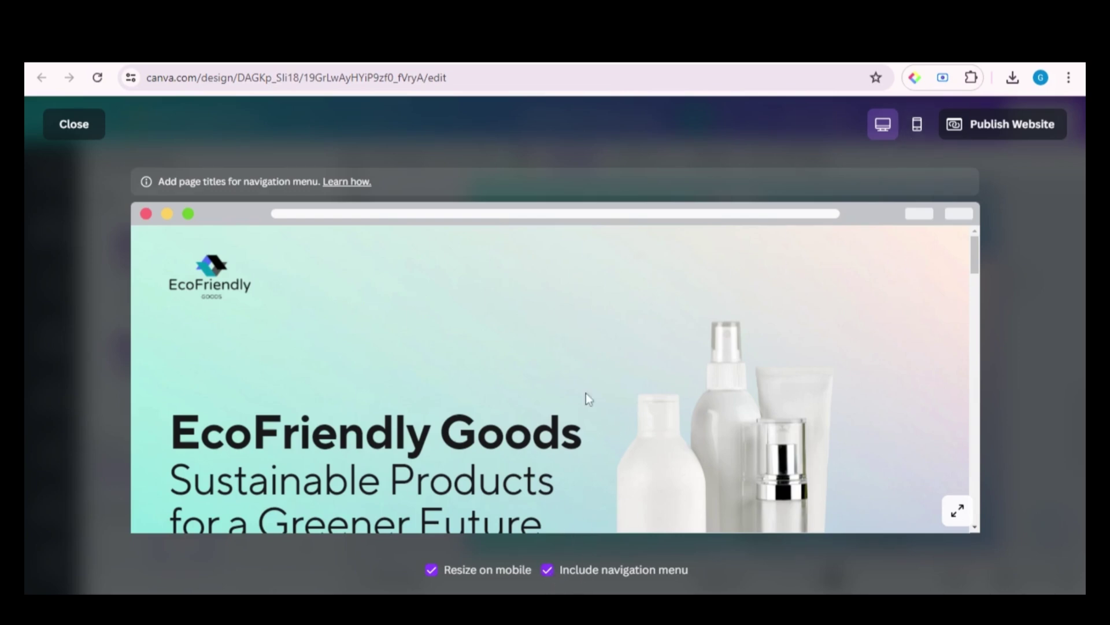
Return to the editor and title the first page "Home".
{"action": "left_click", "coordinate": [74, 133]}
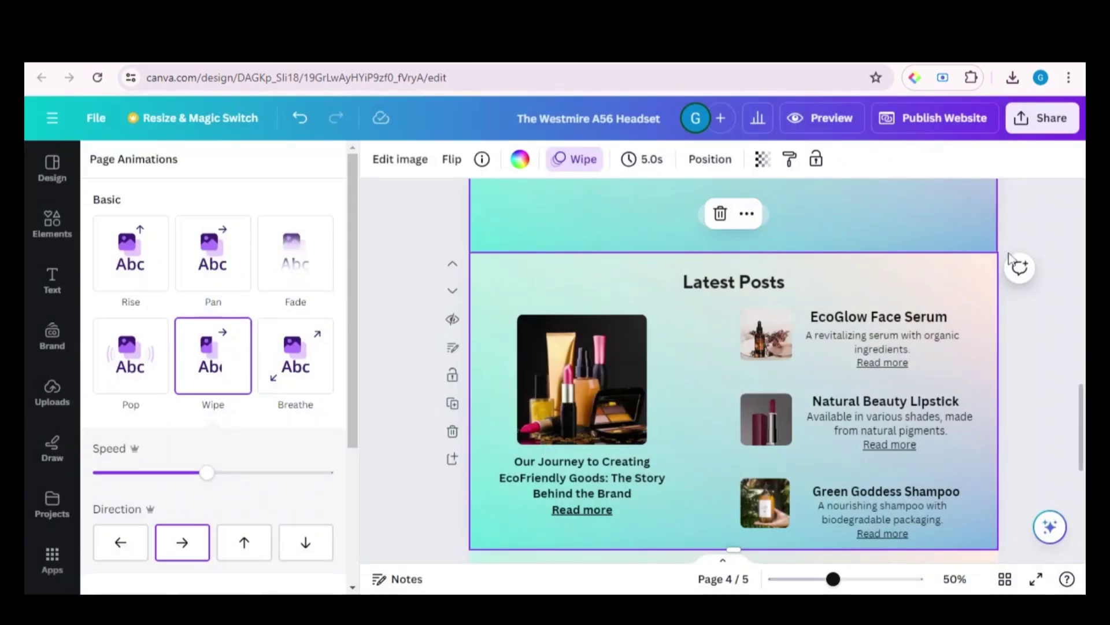
{"action": "left_click_drag", "start_coordinate": [1083, 403], "coordinate": [1082, 188]}
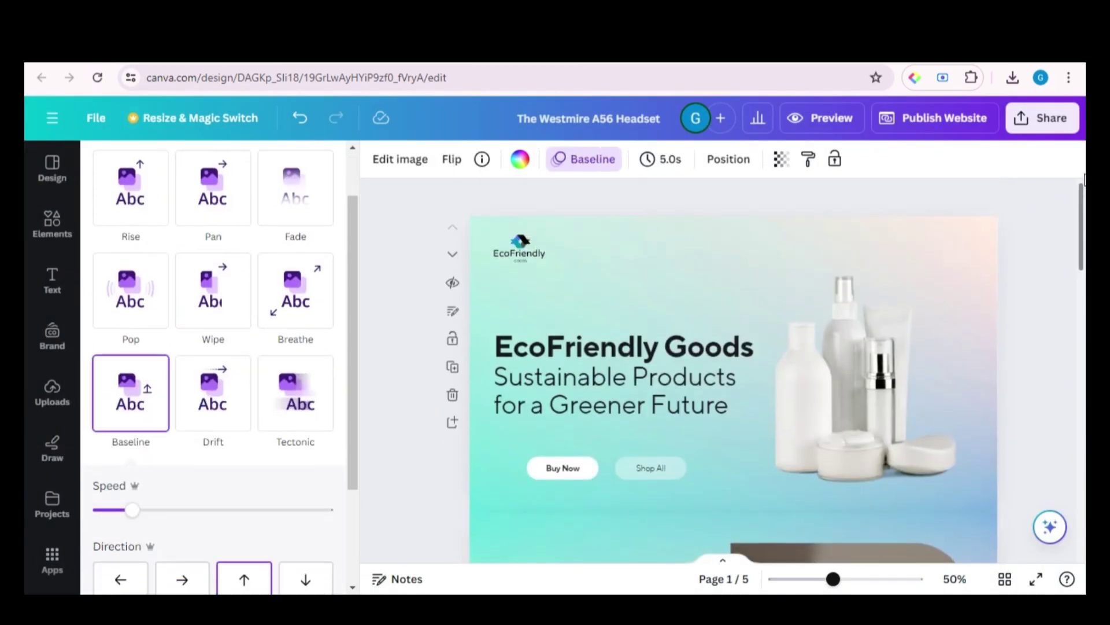
{"action": "left_click", "coordinate": [725, 239]}
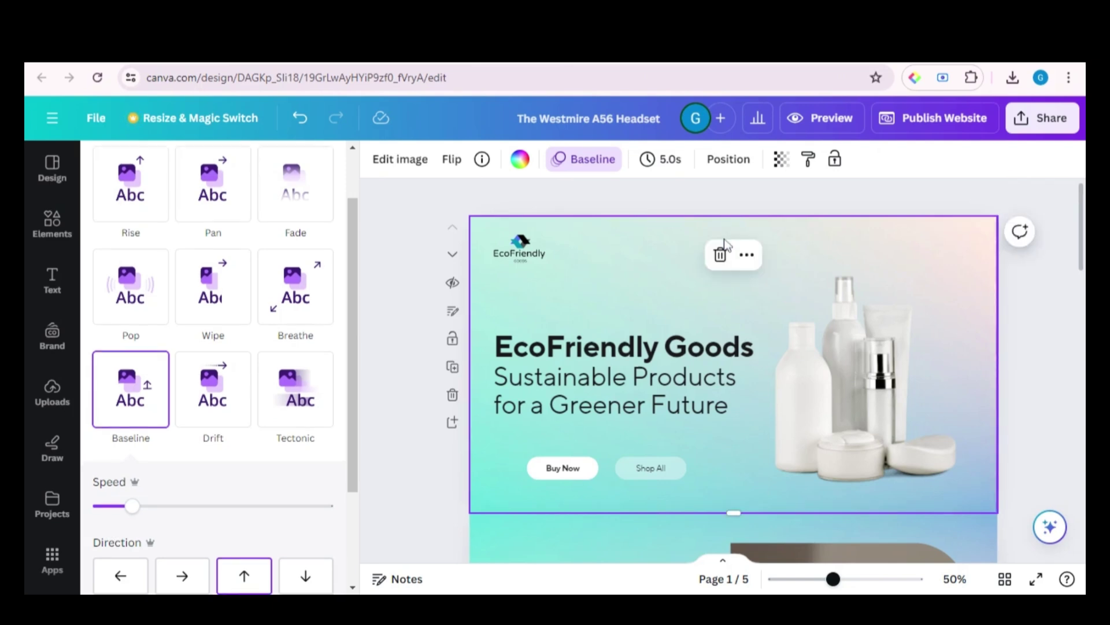
{"action": "left_click", "coordinate": [407, 579]}
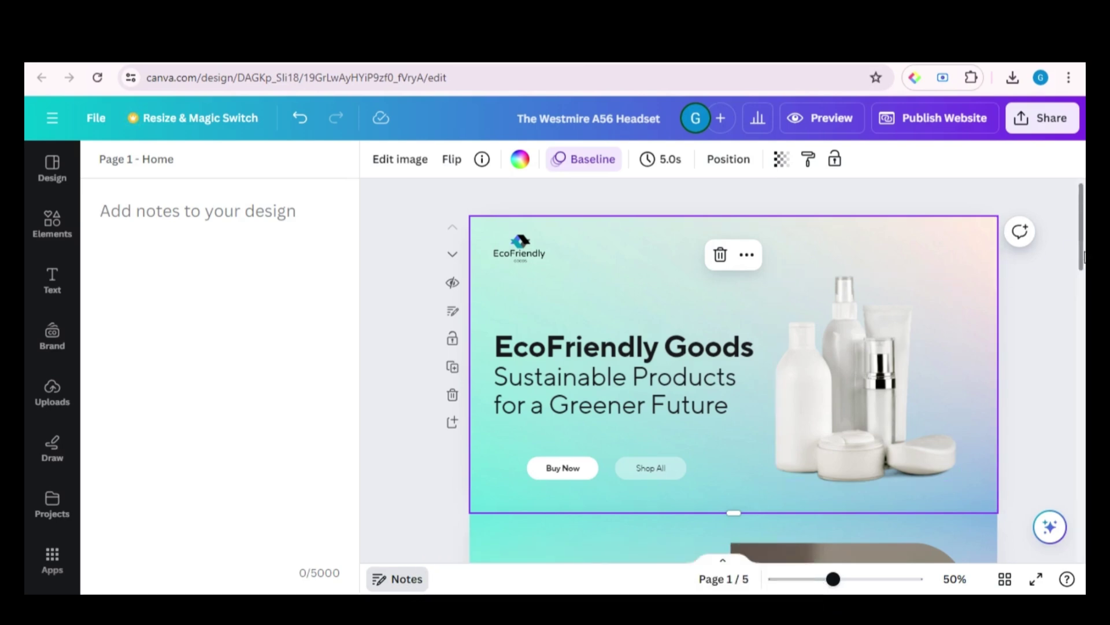
Title the About Us page "About" and the Shop by category page "product Page".
{"action": "scroll", "coordinate": [901, 341], "scroll_direction": "down", "scroll_amount": 10}
{"action": "left_click", "coordinate": [626, 349]}
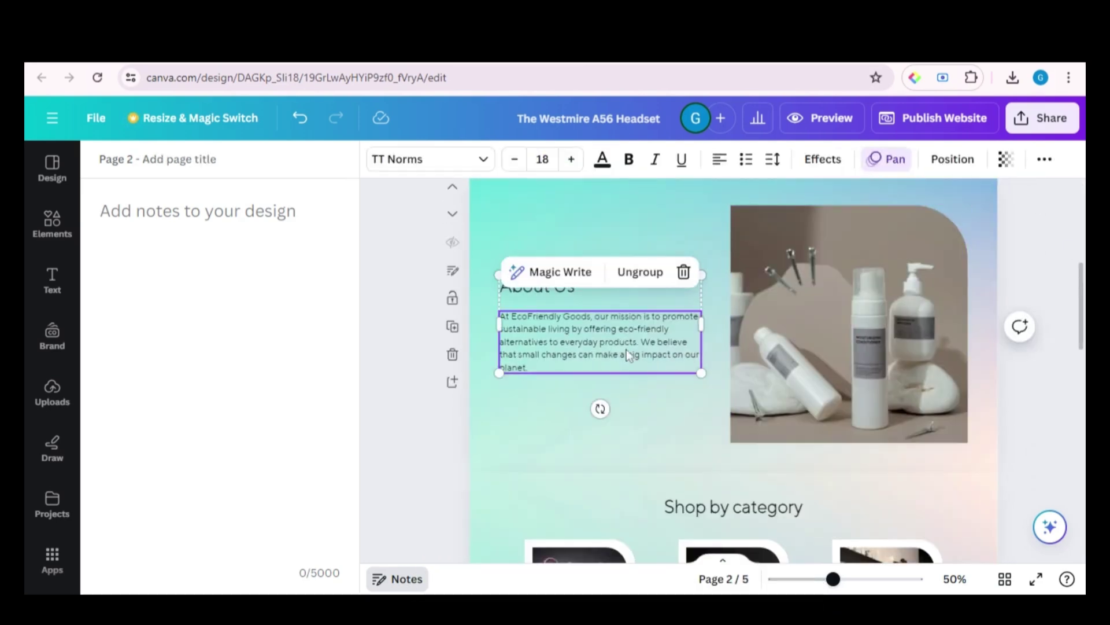
{"action": "left_click", "coordinate": [650, 227]}
{"action": "left_click", "coordinate": [403, 581]}
{"action": "left_click", "coordinate": [403, 583]}
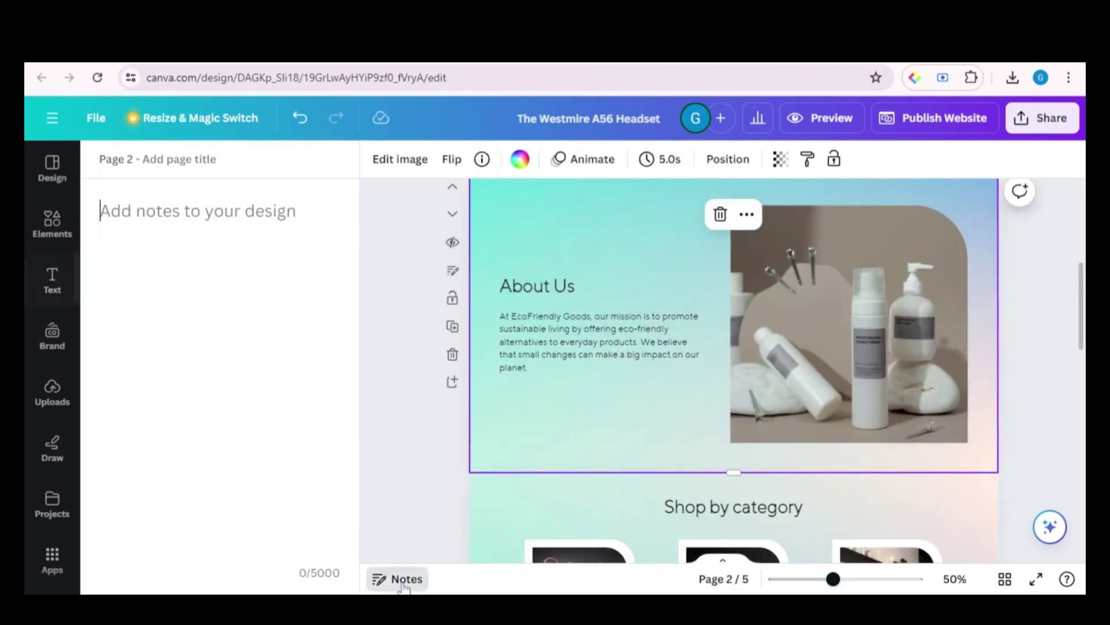
{"action": "scroll", "coordinate": [597, 248], "scroll_direction": "down", "scroll_amount": 4}
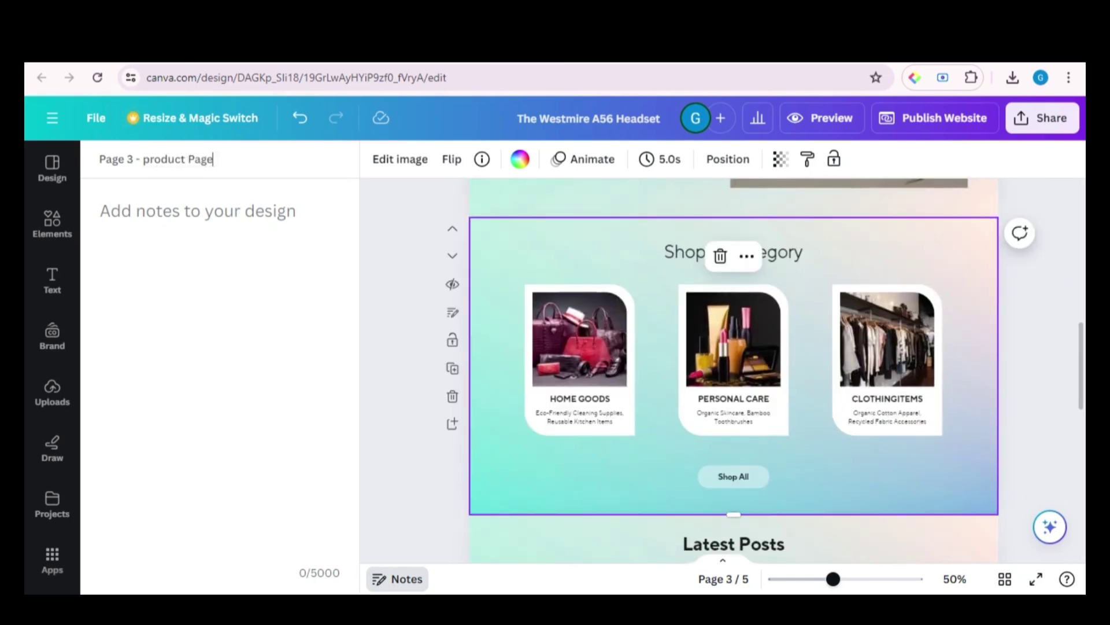
{"action": "type", "text": "e"}
Title the Latest Posts page "Blog" and the last page "Contact Us".
{"action": "scroll", "coordinate": [579, 277], "scroll_direction": "down", "scroll_amount": 4}
{"action": "left_click", "coordinate": [579, 289]}
{"action": "left_click", "coordinate": [403, 580]}
{"action": "left_click", "coordinate": [174, 159]}
{"action": "type", "text": "Blog"}
{"action": "scroll", "coordinate": [569, 247], "scroll_direction": "down", "scroll_amount": 6}
{"action": "left_click", "coordinate": [569, 247]}
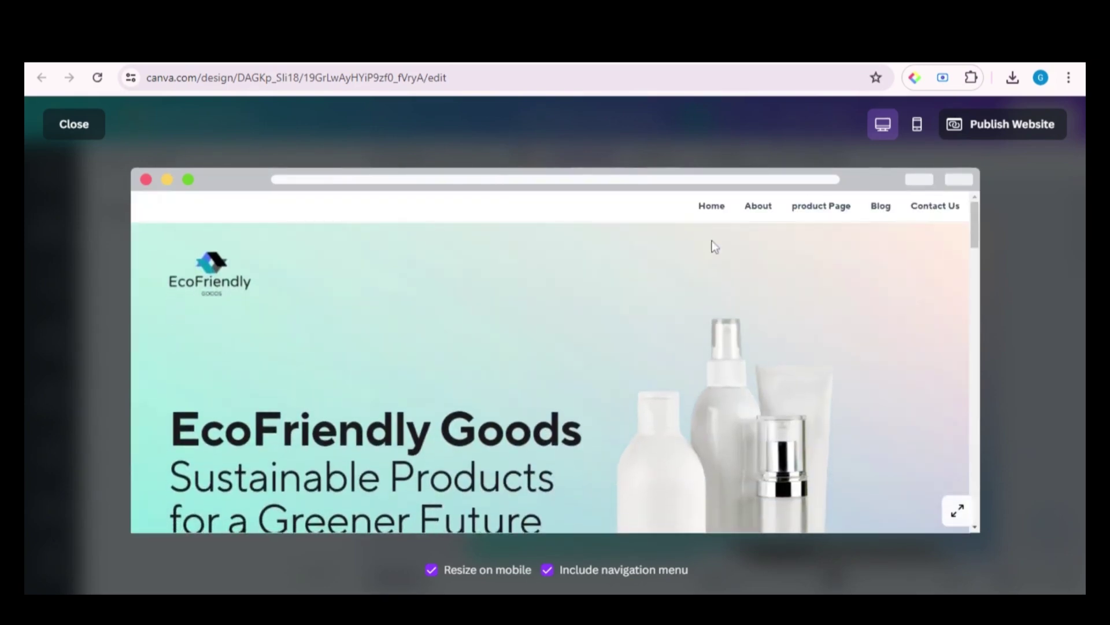
Test the Blog, product Page and Home navigation links in the website preview, look at the home page's buttons, and return to the editor.
{"action": "left_click", "coordinate": [881, 207]}
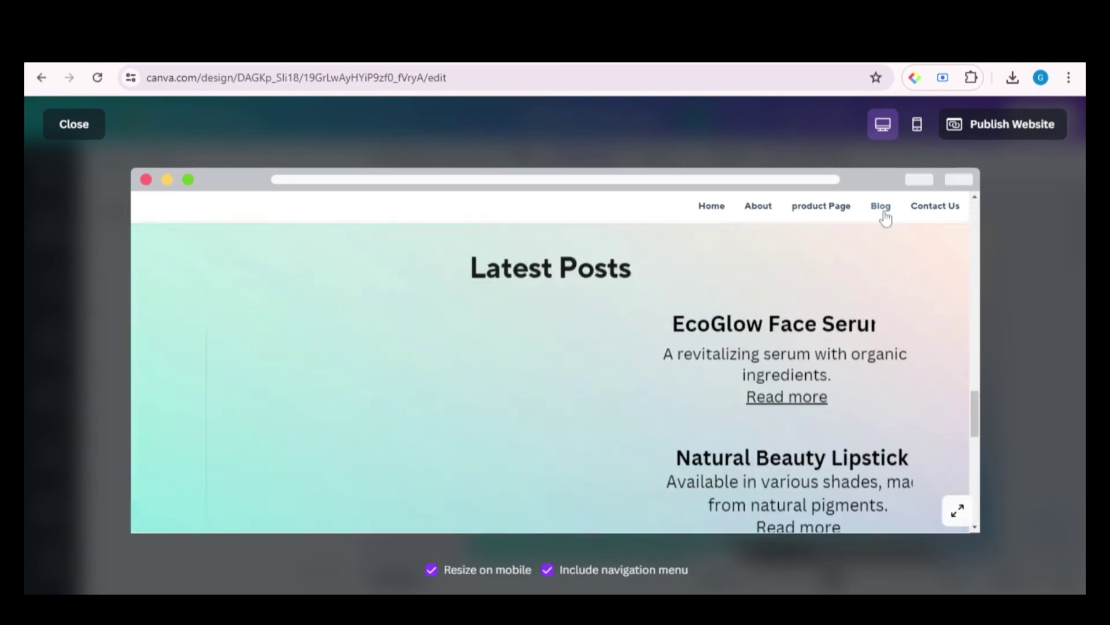
{"action": "left_click", "coordinate": [836, 213]}
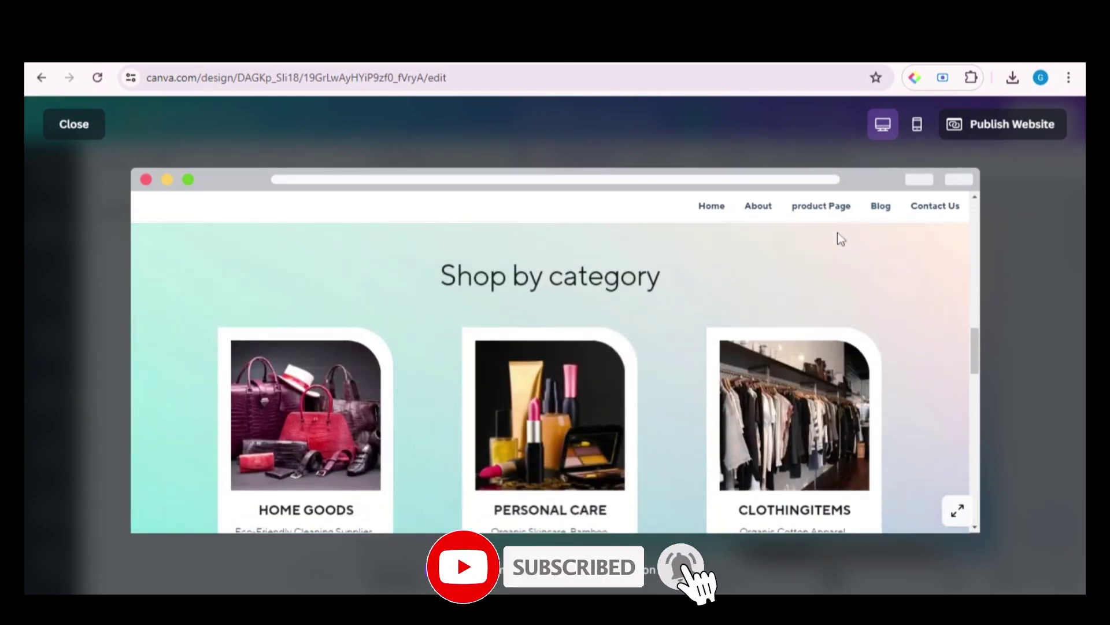
{"action": "left_click", "coordinate": [711, 206]}
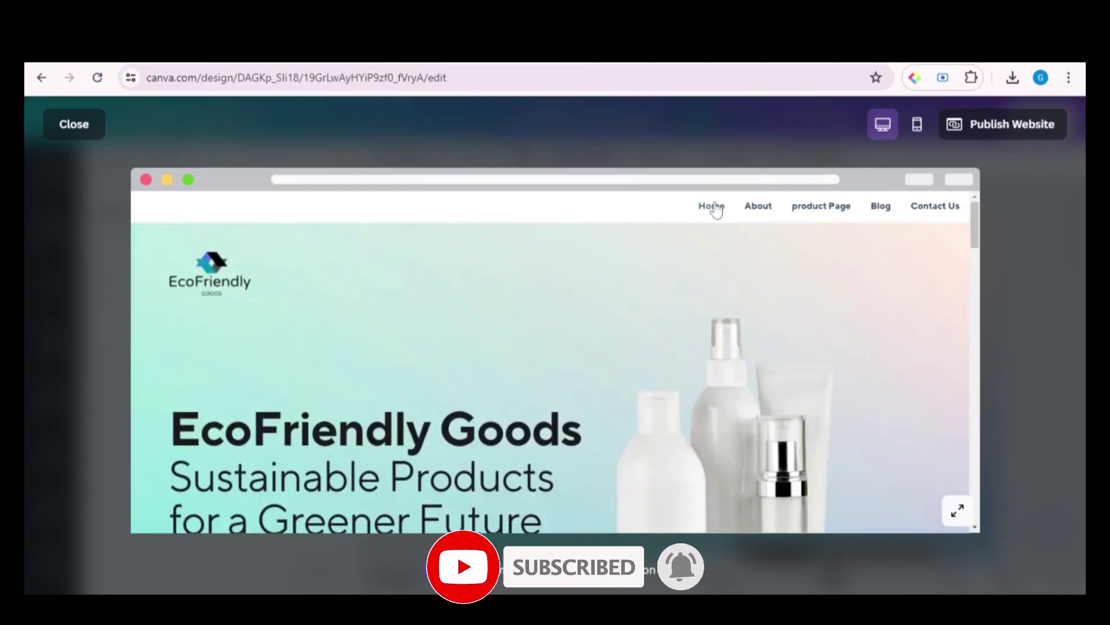
{"action": "left_click_drag", "start_coordinate": [974, 231], "coordinate": [981, 262]}
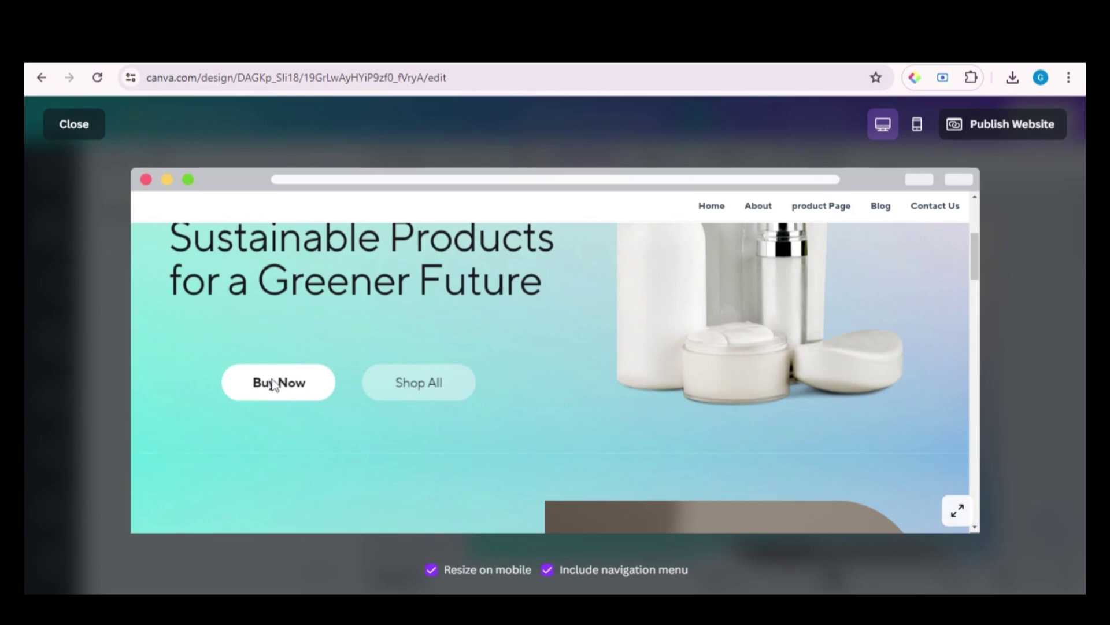
{"action": "left_click", "coordinate": [79, 141]}
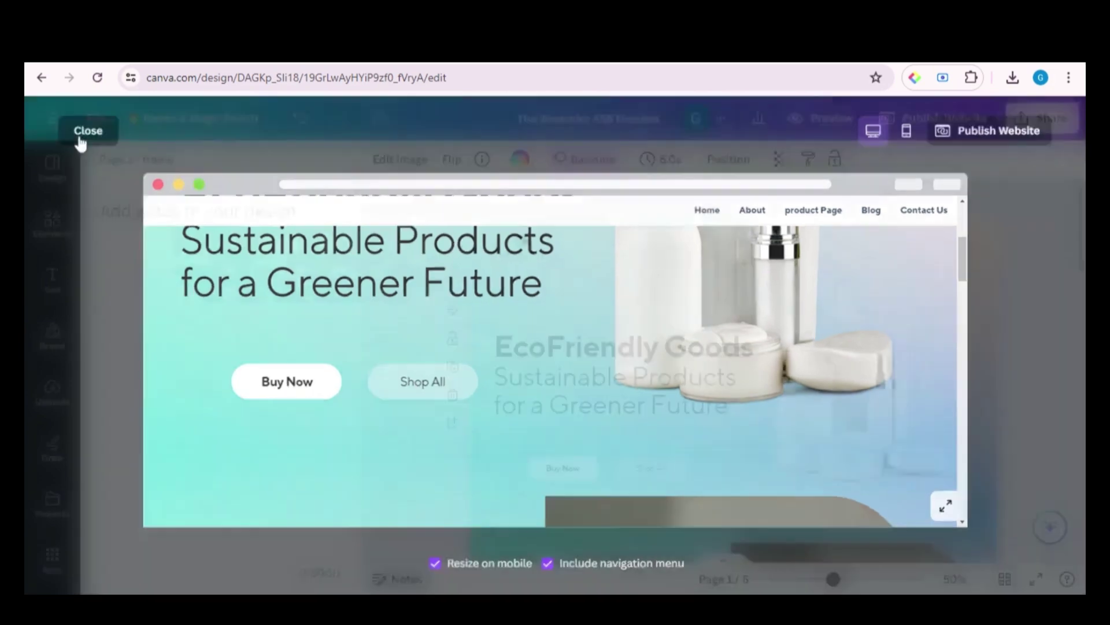
Link the home page's Shop All button text to page 3, "product Page".
{"action": "left_click", "coordinate": [497, 436]}
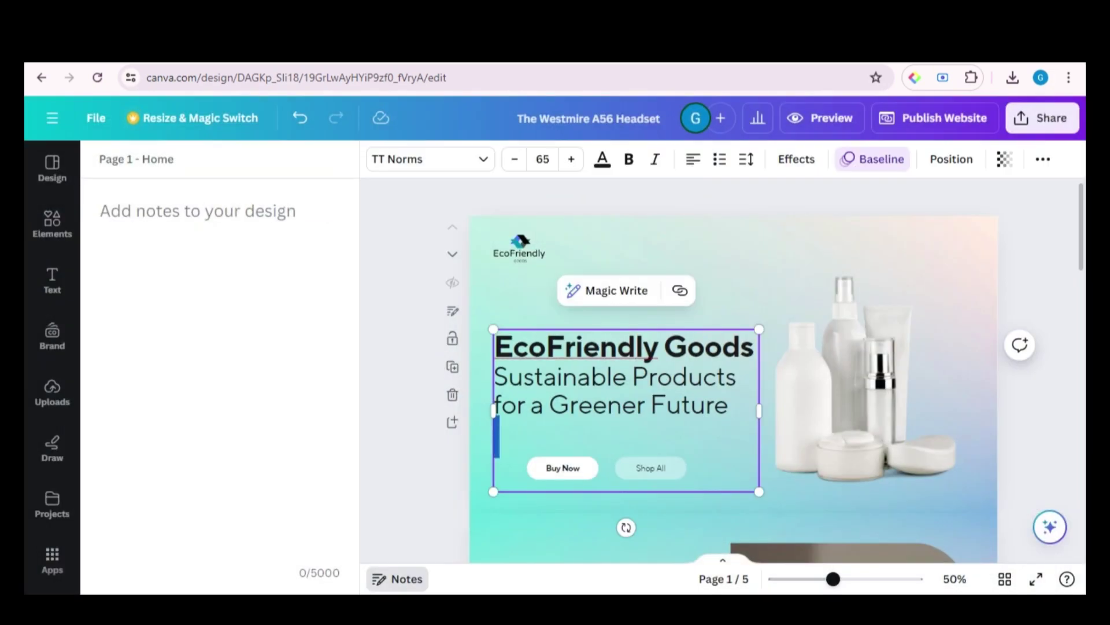
{"action": "left_click", "coordinate": [549, 406]}
{"action": "left_click", "coordinate": [628, 464]}
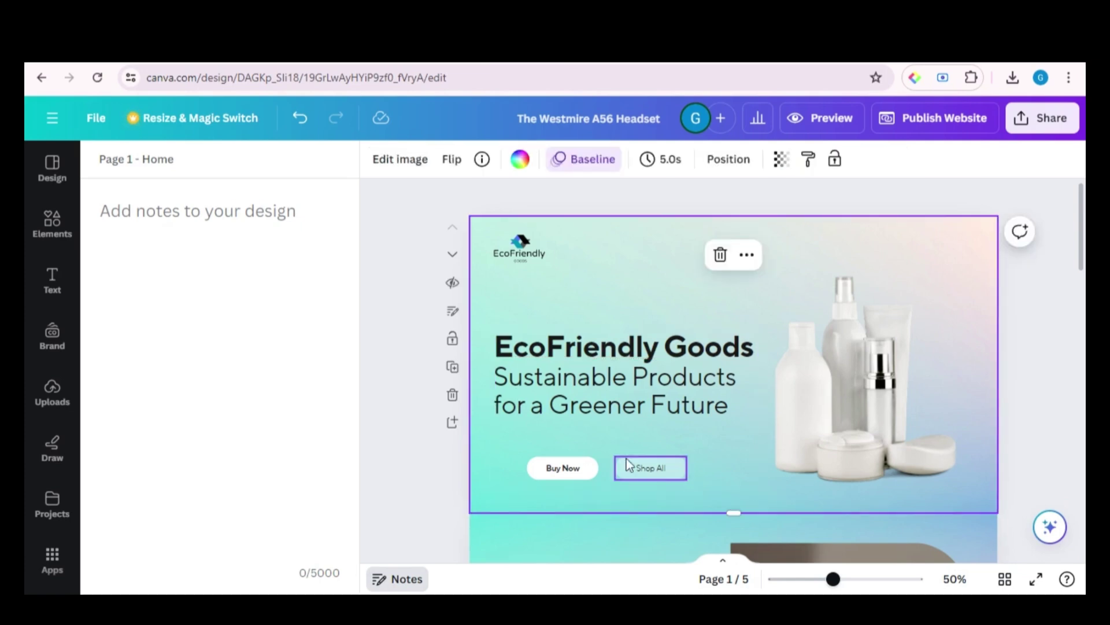
{"action": "left_click", "coordinate": [642, 466]}
{"action": "right_click", "coordinate": [658, 472]}
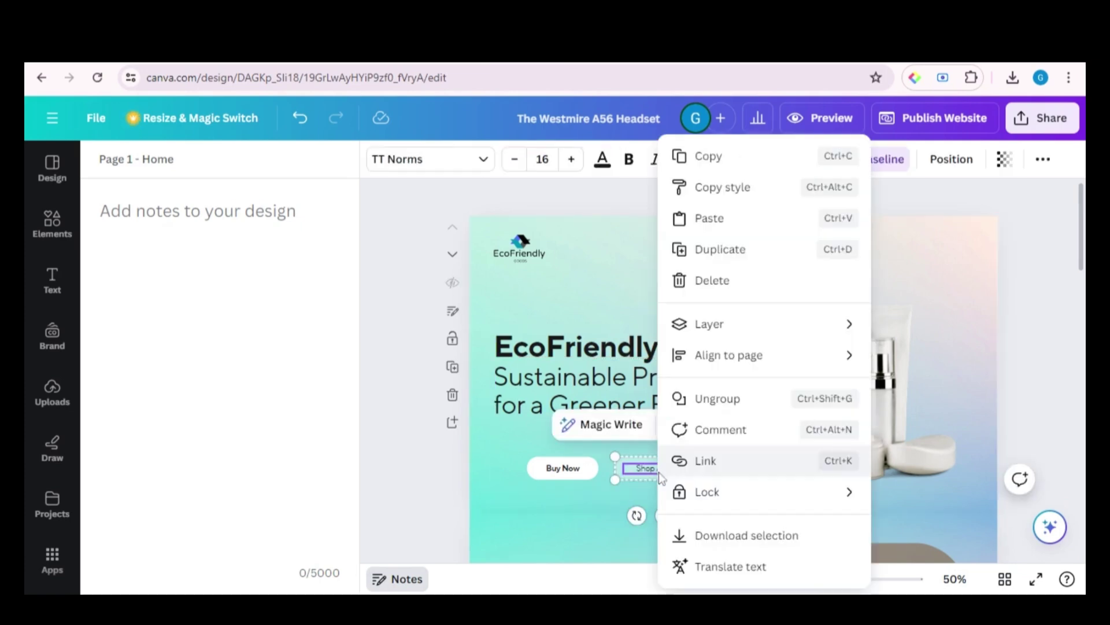
{"action": "left_click", "coordinate": [696, 463]}
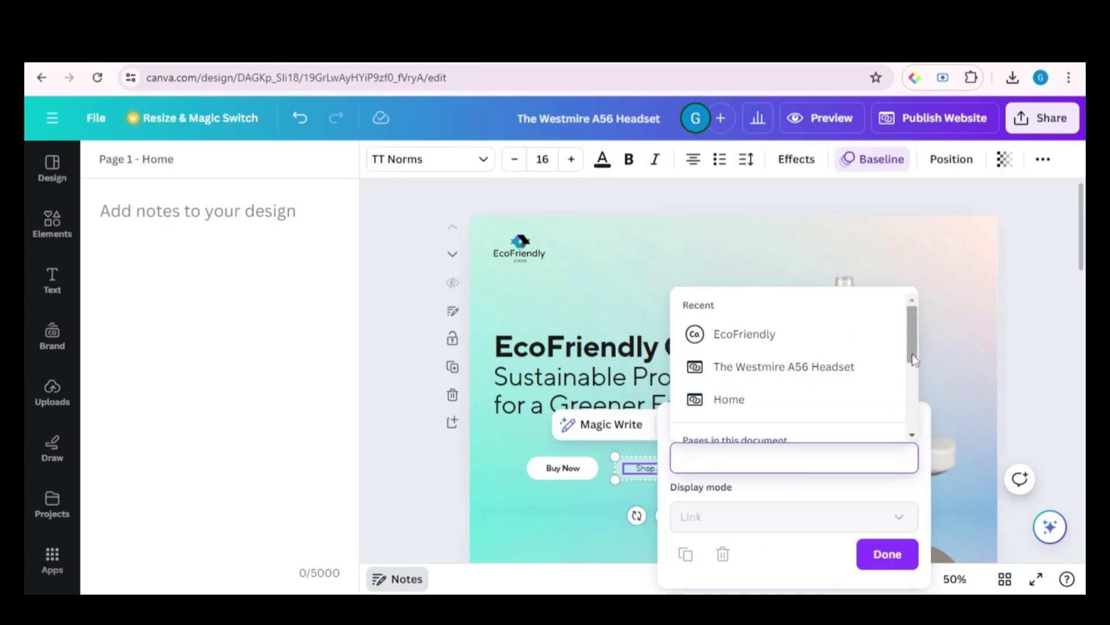
{"action": "left_click_drag", "start_coordinate": [914, 358], "coordinate": [914, 422]}
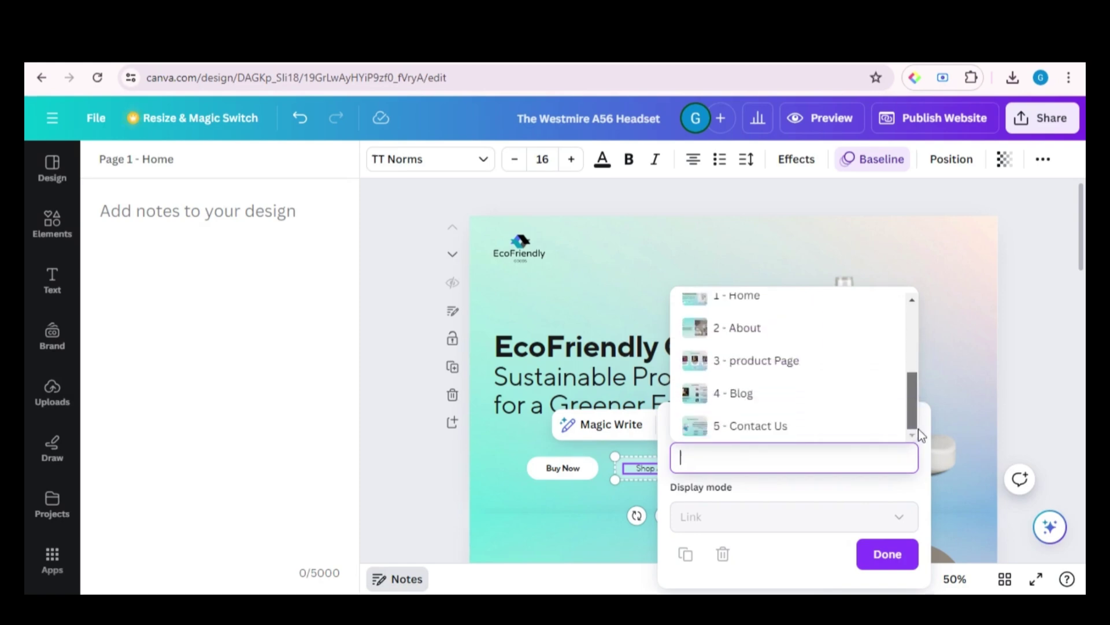
{"action": "left_click", "coordinate": [774, 370]}
{"action": "left_click", "coordinate": [868, 377]}
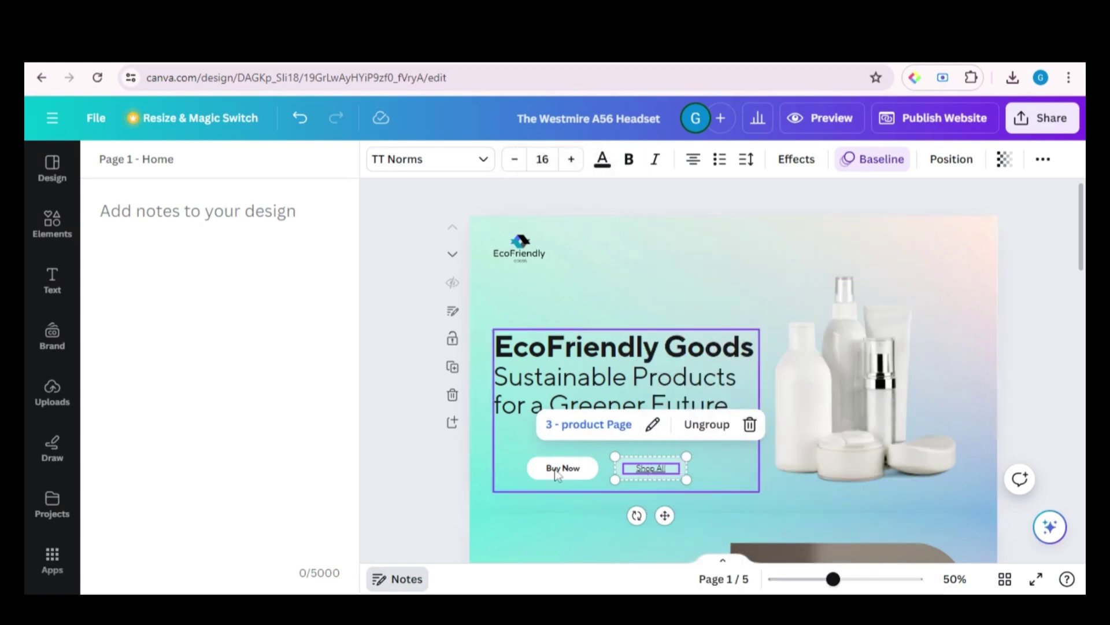
{"action": "left_click", "coordinate": [487, 465]}
Preview the website, test the home page's Shop All link, and look over the product page before returning to the home page.
{"action": "left_click", "coordinate": [831, 118]}
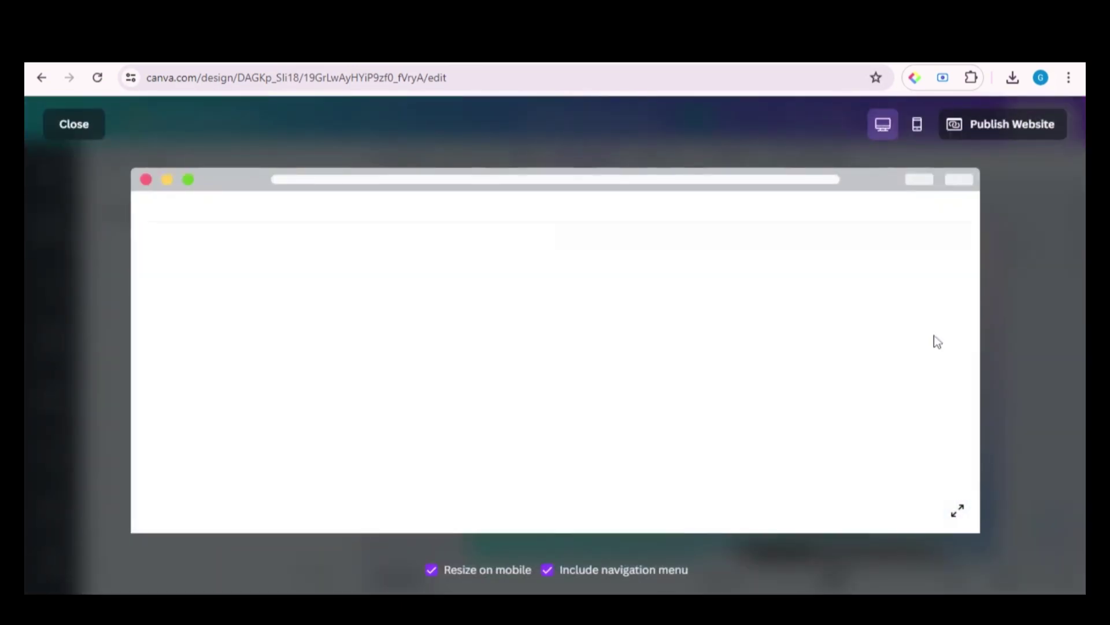
{"action": "scroll", "coordinate": [978, 265], "scroll_direction": "down", "scroll_amount": 4}
{"action": "left_click", "coordinate": [412, 390]}
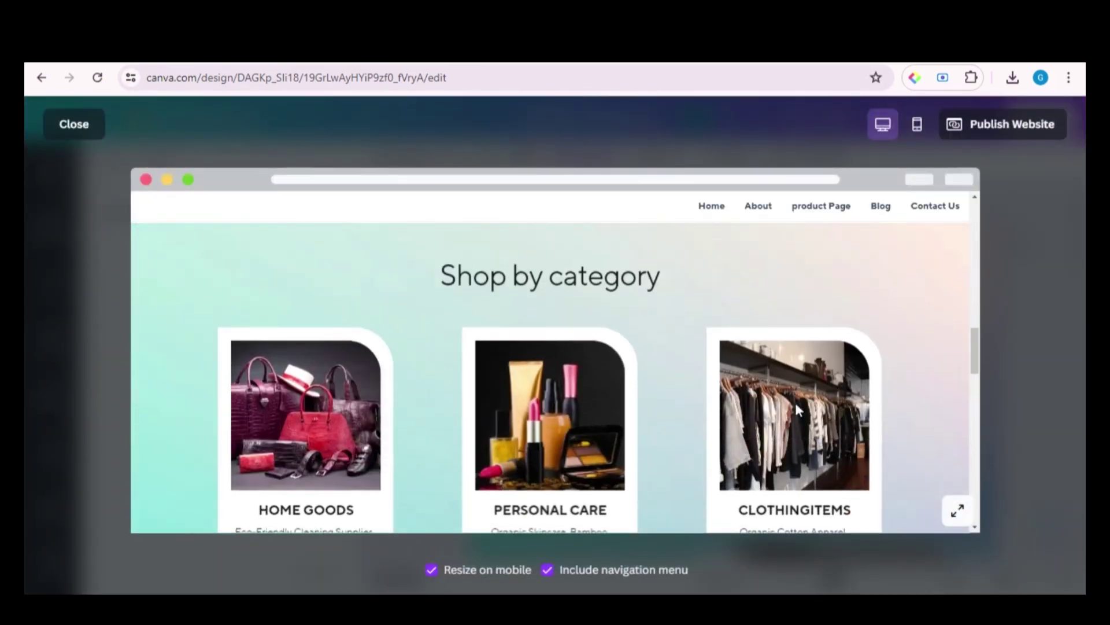
{"action": "scroll", "coordinate": [978, 365], "scroll_direction": "down", "scroll_amount": 3}
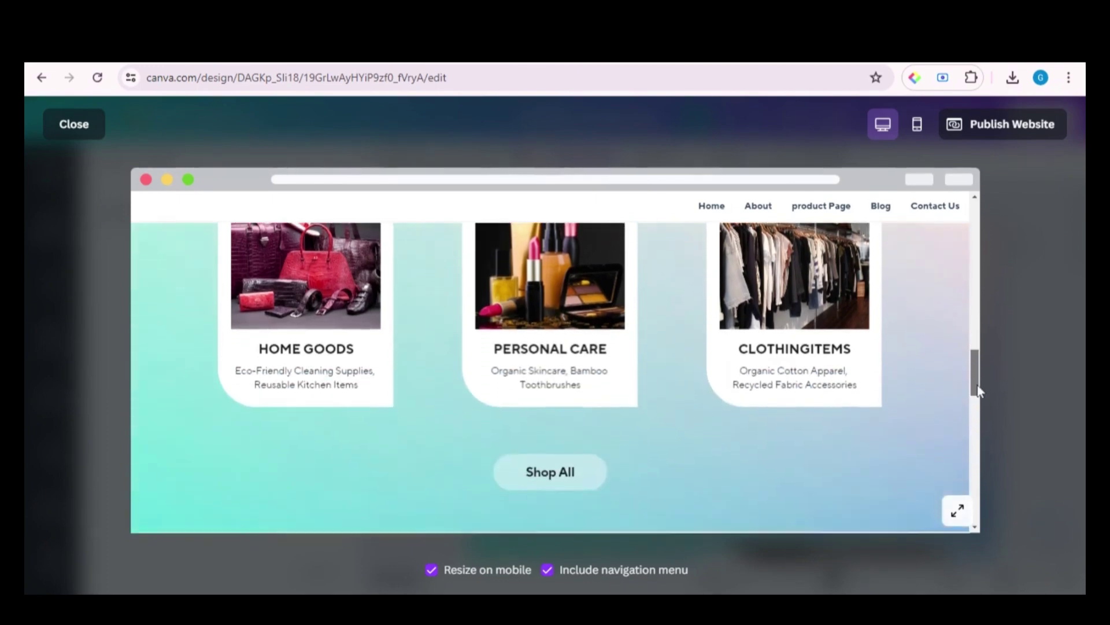
{"action": "left_click_drag", "start_coordinate": [980, 387], "coordinate": [977, 225]}
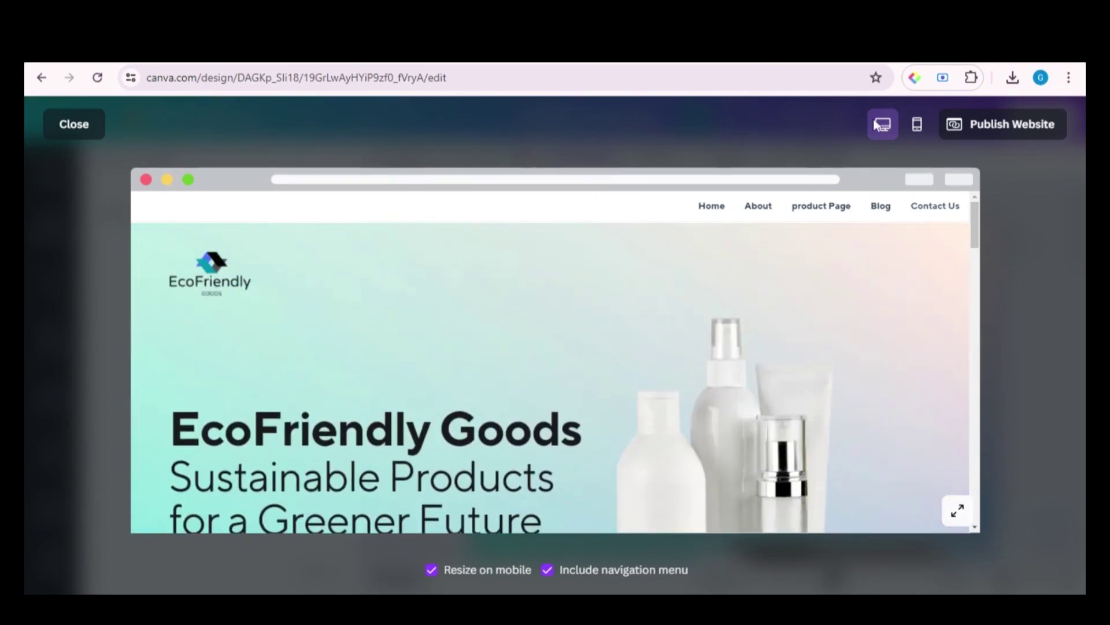
Check the mobile preview, return to the desktop view, and compare the site without and with its navigation menu.
{"action": "left_click", "coordinate": [918, 125]}
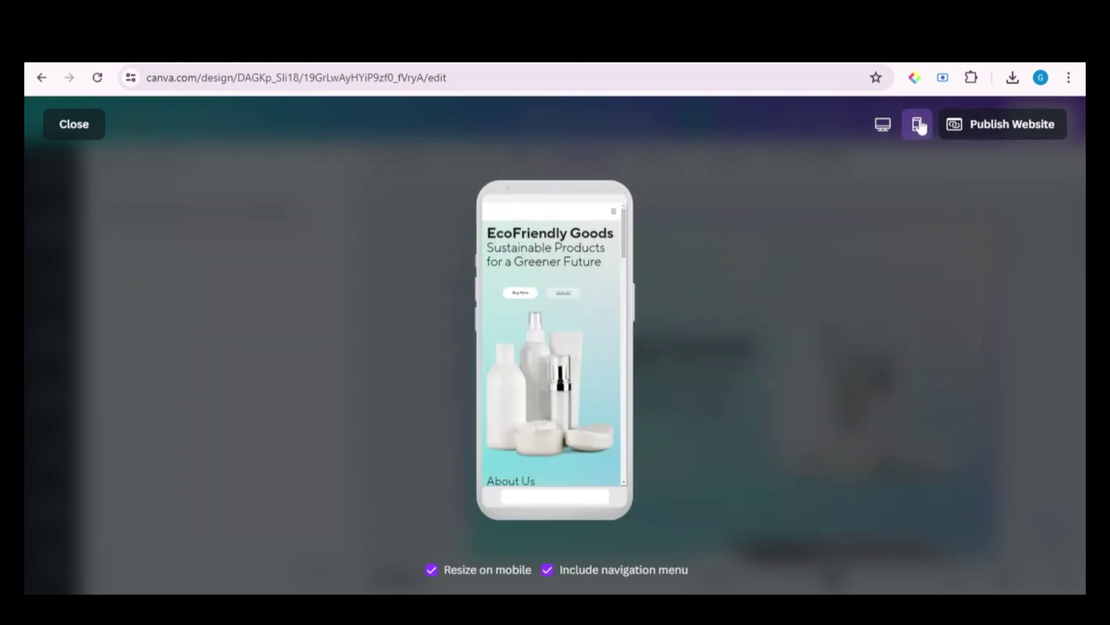
{"action": "mouse_move", "coordinate": [627, 220]}
{"action": "left_mouse_down"}
{"action": "mouse_move", "coordinate": [635, 459]}
{"action": "mouse_move", "coordinate": [629, 221]}
{"action": "left_mouse_up"}
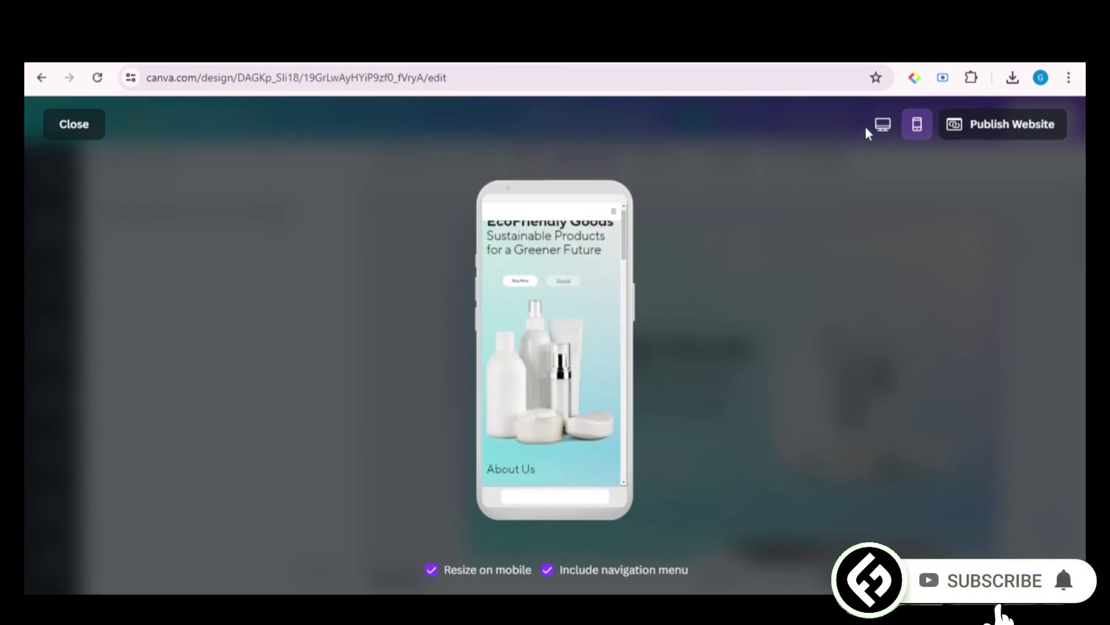
{"action": "left_click", "coordinate": [882, 126]}
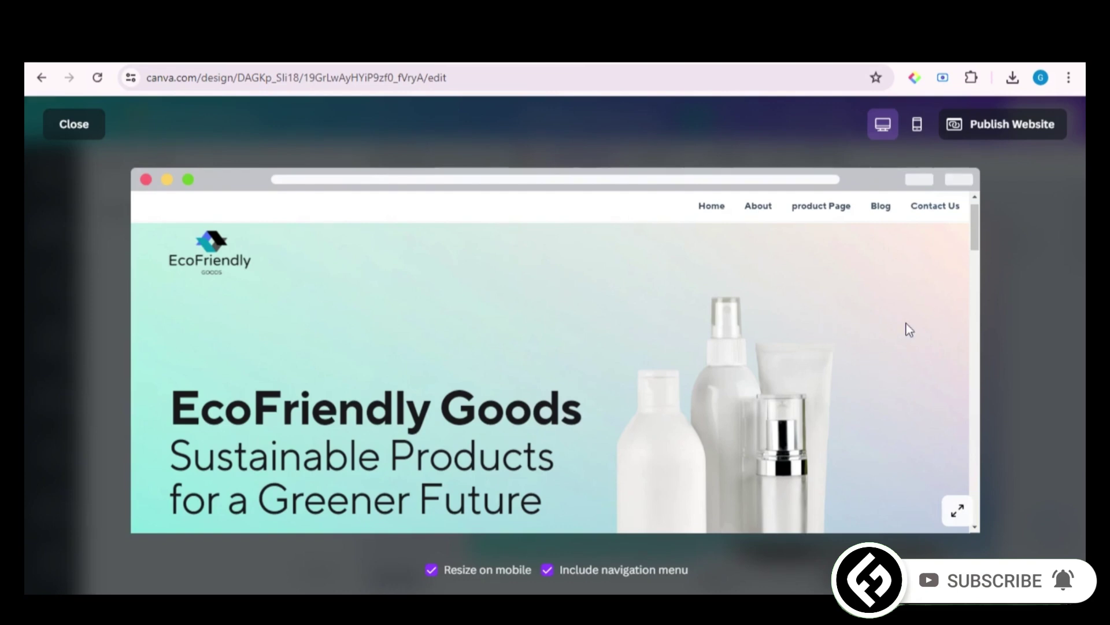
{"action": "left_click", "coordinate": [549, 570]}
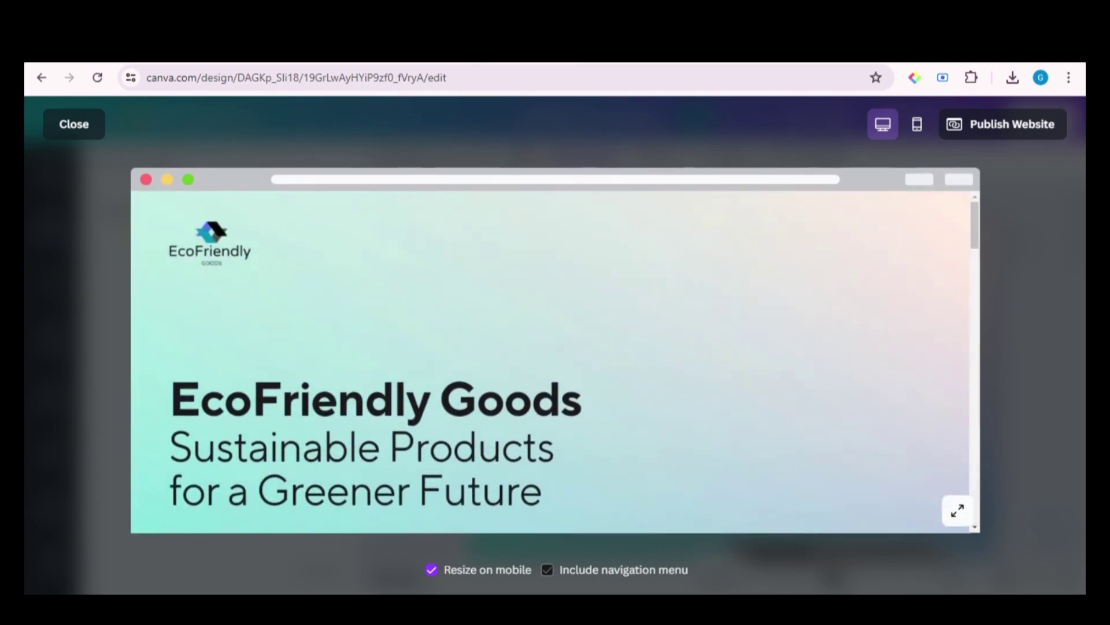
{"action": "left_click", "coordinate": [547, 570]}
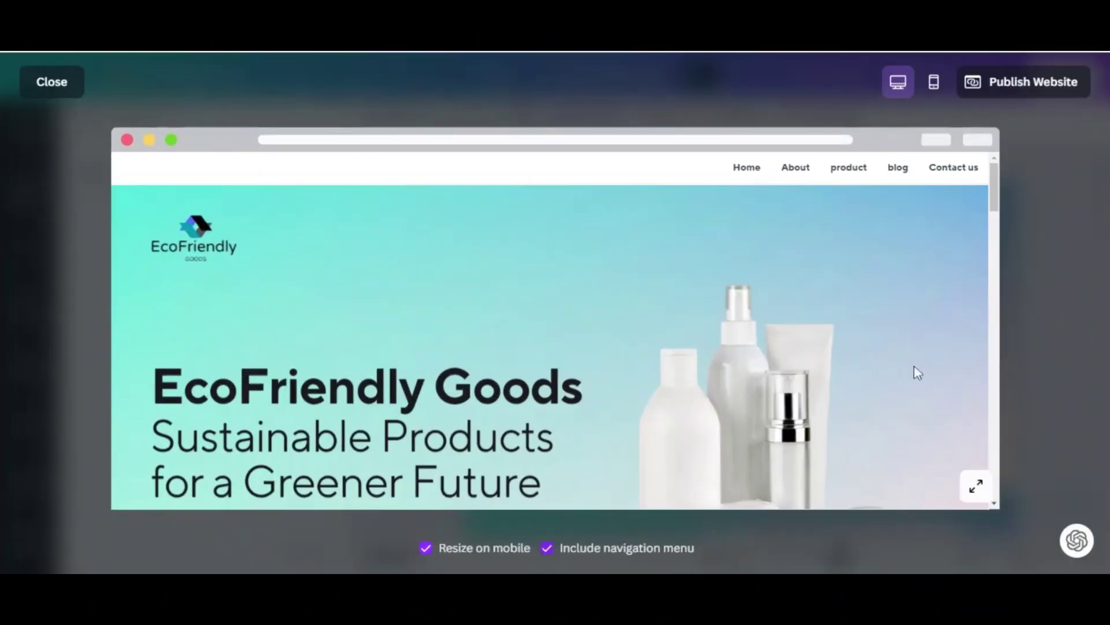
Start publishing the website, open the domain choices from the website URL settings, and continue with the Free domain.
{"action": "left_click", "coordinate": [992, 86]}
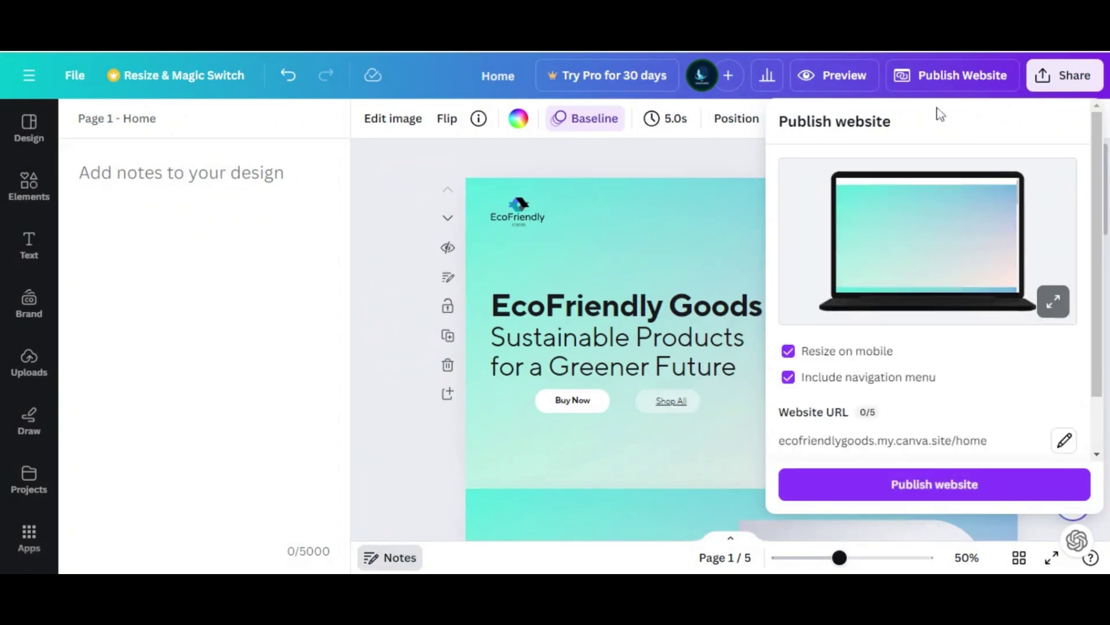
{"action": "scroll", "coordinate": [1071, 228], "scroll_direction": "down", "scroll_amount": 2}
{"action": "left_click", "coordinate": [1064, 374]}
{"action": "scroll", "coordinate": [1097, 397], "scroll_direction": "down", "scroll_amount": 2}
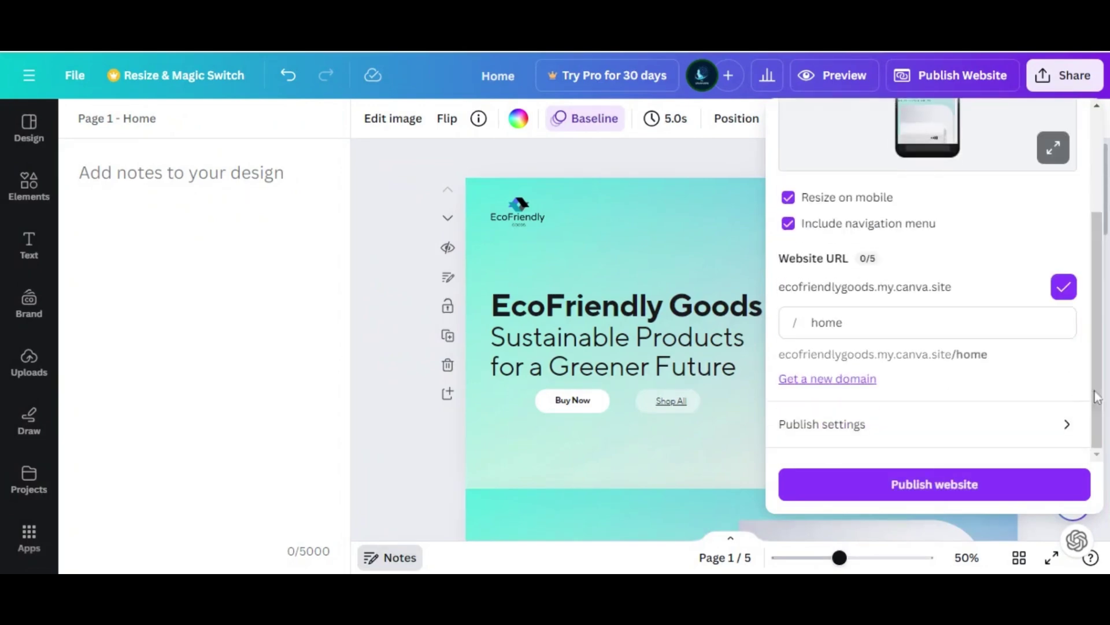
{"action": "left_click", "coordinate": [823, 382]}
{"action": "left_click_drag", "start_coordinate": [1104, 222], "coordinate": [1104, 333]}
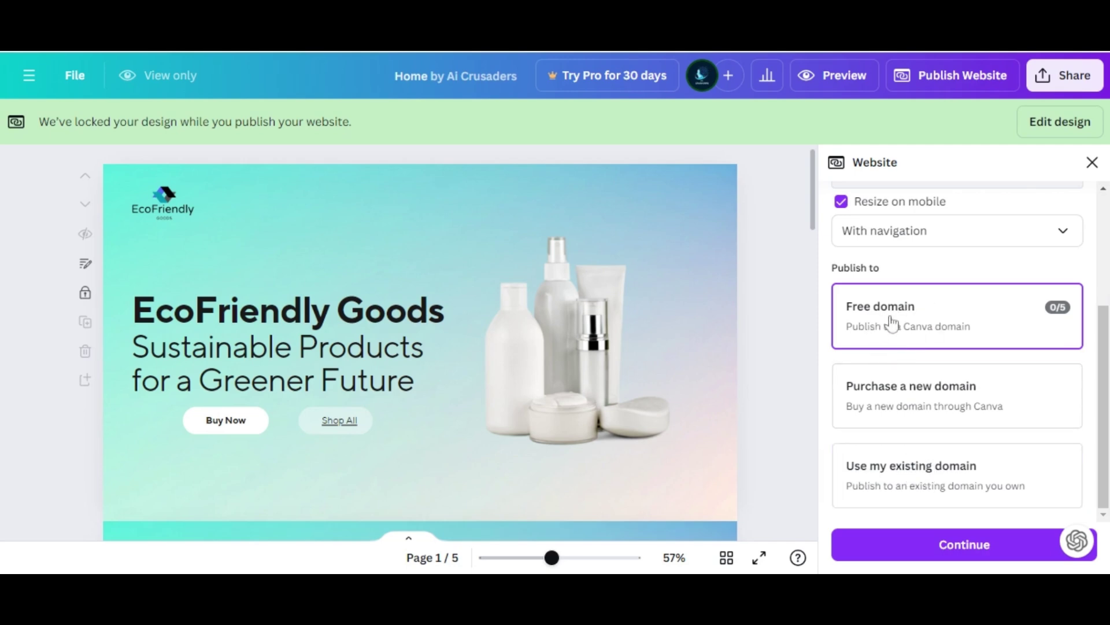
{"action": "left_click", "coordinate": [960, 544]}
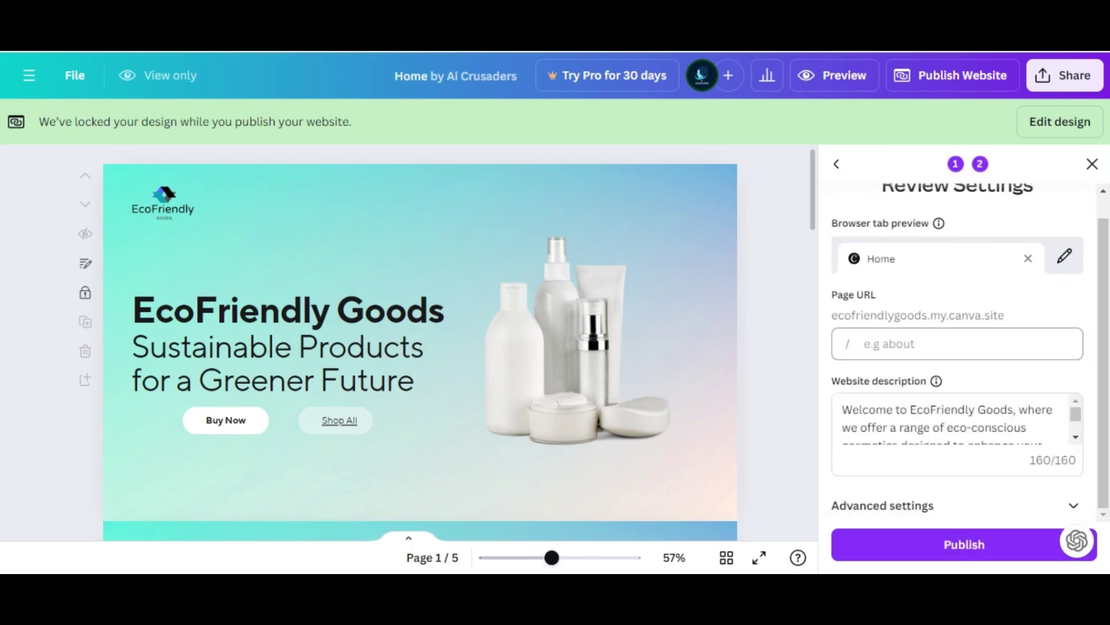
Set the page URL ending to "ecofriendlygoods" and the browser tab title to "Ecofriendlygoods".
{"action": "left_click", "coordinate": [957, 343]}
{"action": "type", "text": "ecofriendlygoods"}
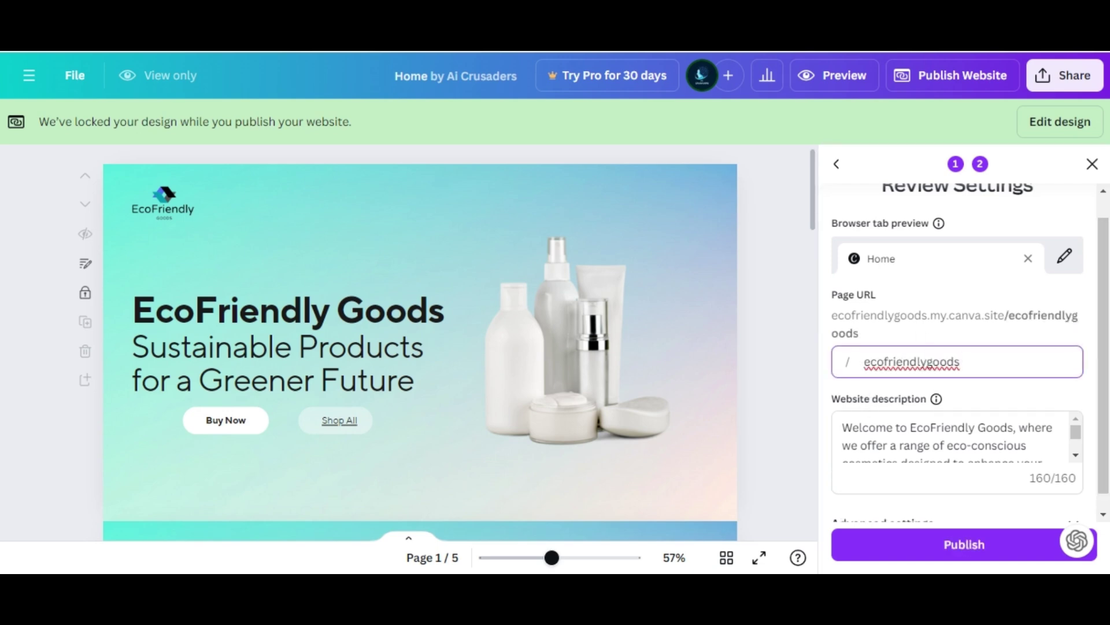
{"action": "left_click", "coordinate": [1066, 257]}
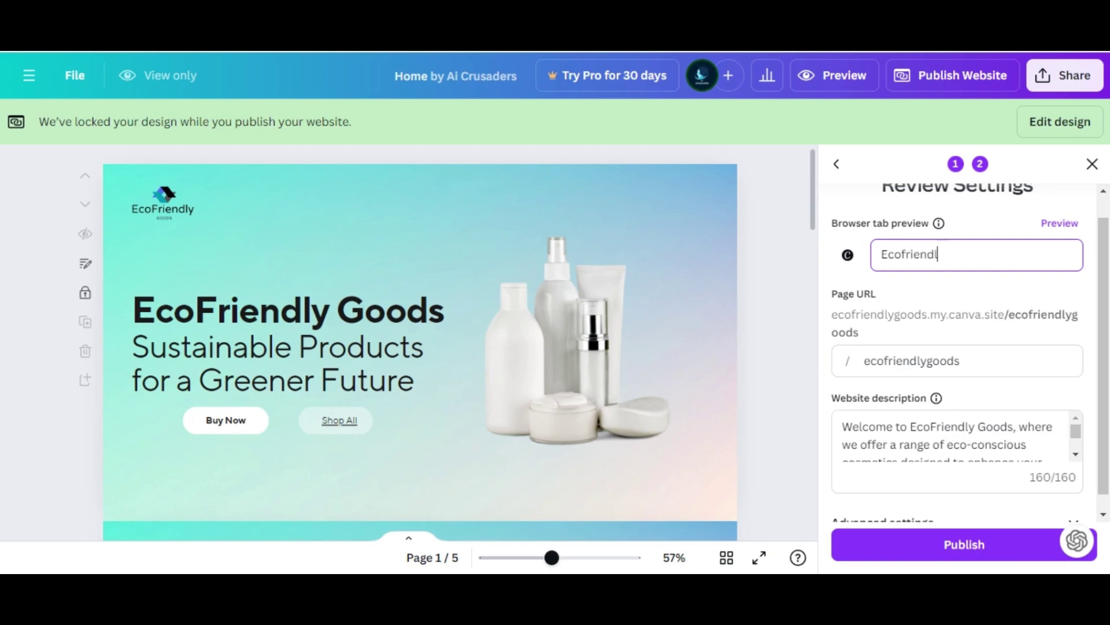
{"action": "mouse_move", "coordinate": [1103, 239]}
{"action": "left_mouse_down"}
{"action": "mouse_move", "coordinate": [1106, 217]}
{"action": "mouse_move", "coordinate": [1106, 254]}
{"action": "left_mouse_up"}
{"action": "scroll", "coordinate": [960, 347], "scroll_direction": "up", "scroll_amount": 1}
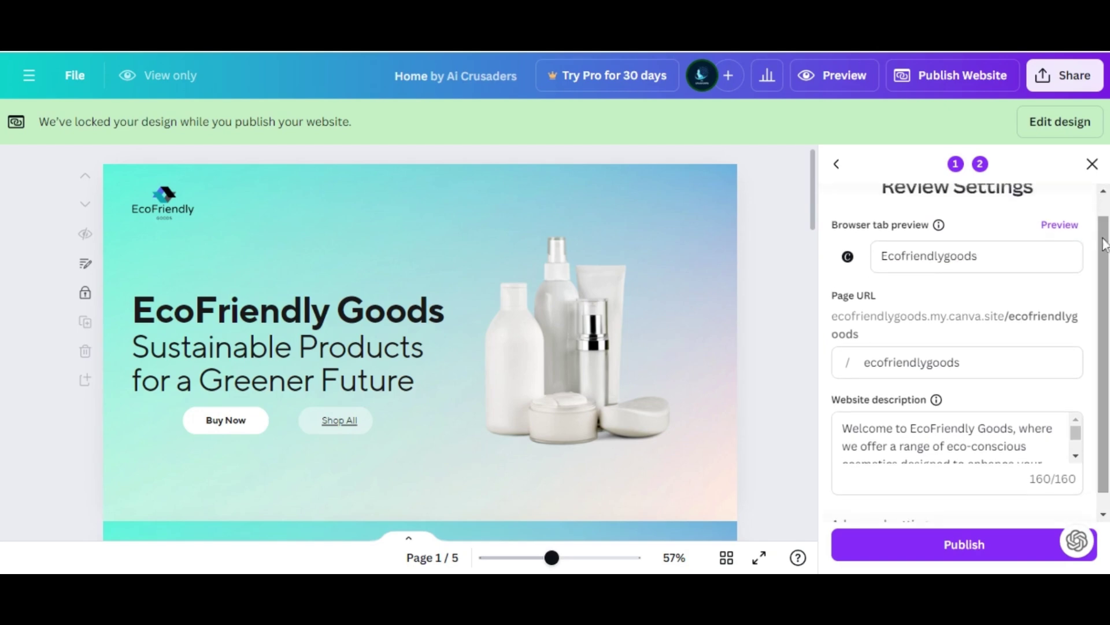
Replace the default browser tab icon with the custom logo image and read through the website description.
{"action": "left_click", "coordinate": [848, 256]}
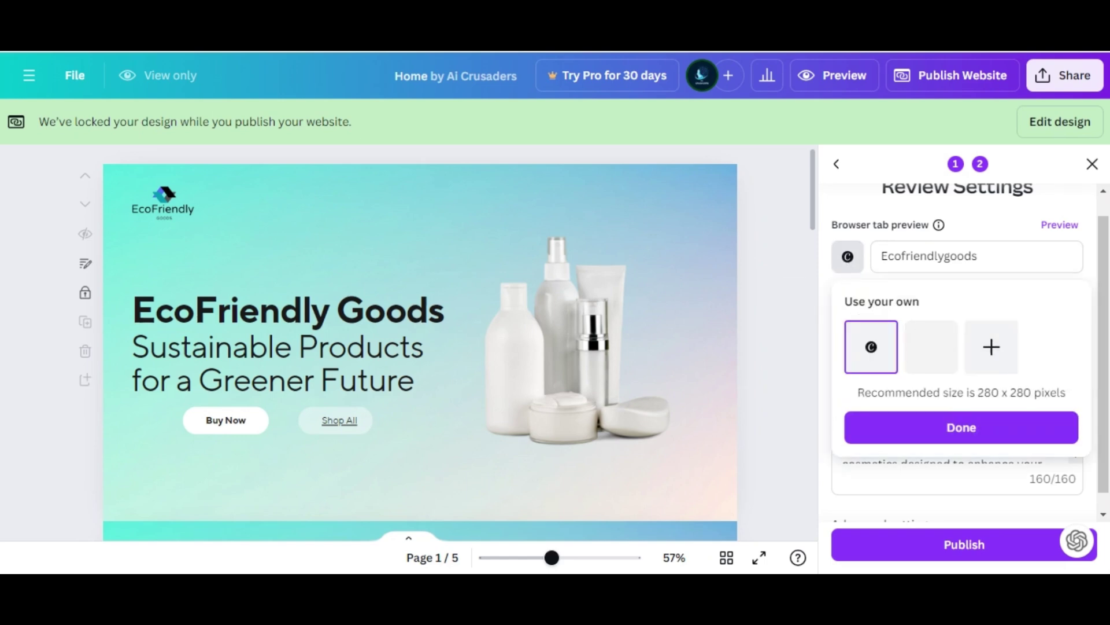
{"action": "left_click", "coordinate": [962, 427]}
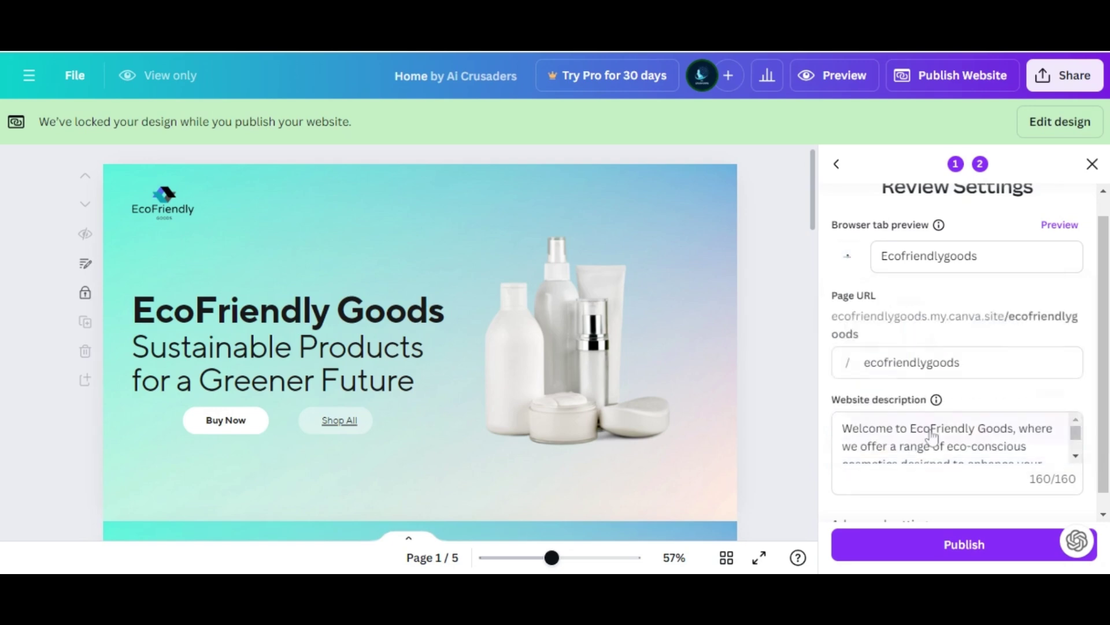
{"action": "left_click_drag", "start_coordinate": [1104, 386], "coordinate": [1076, 411]}
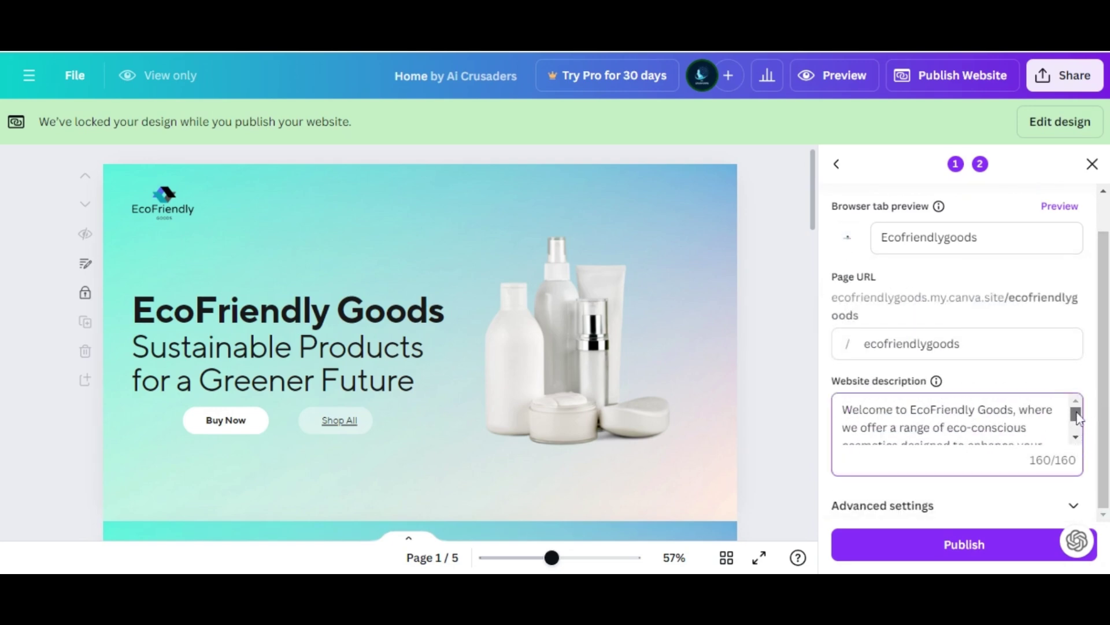
{"action": "scroll", "coordinate": [954, 425], "scroll_direction": "down", "scroll_amount": 2}
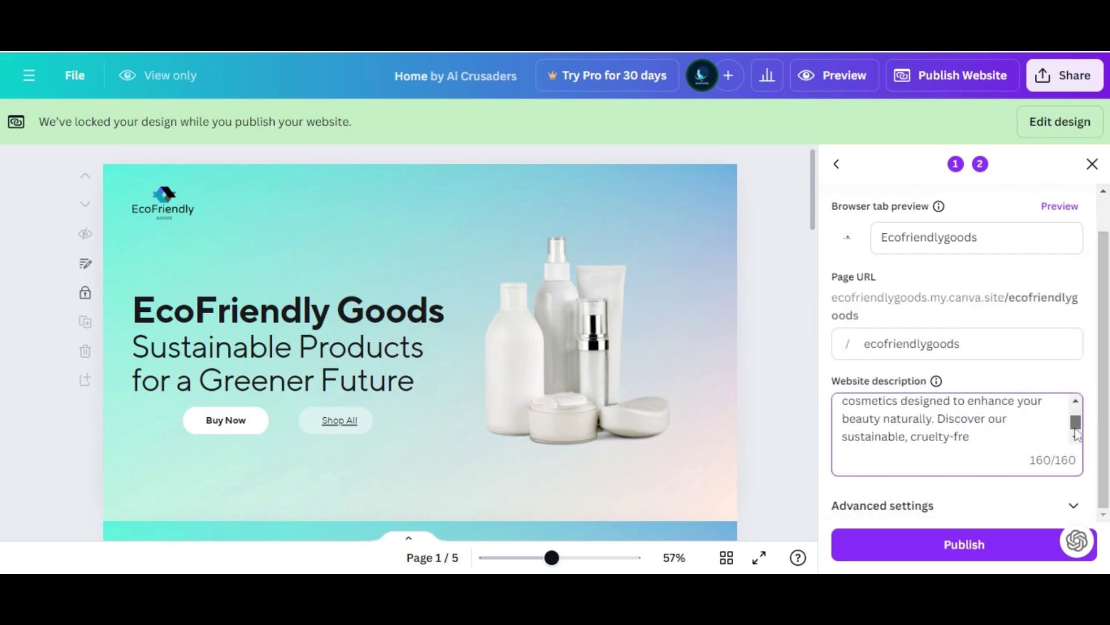
Review the advanced settings, including the link preview option, and publish the website.
{"action": "left_click", "coordinate": [1074, 508]}
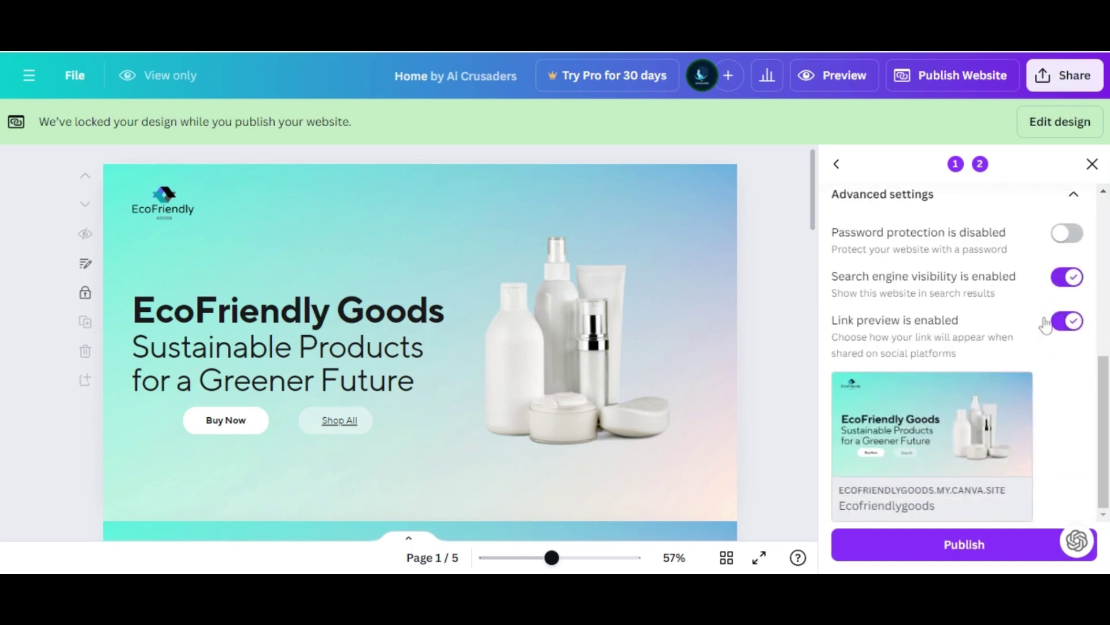
{"action": "left_click", "coordinate": [1060, 327]}
{"action": "left_click", "coordinate": [942, 546]}
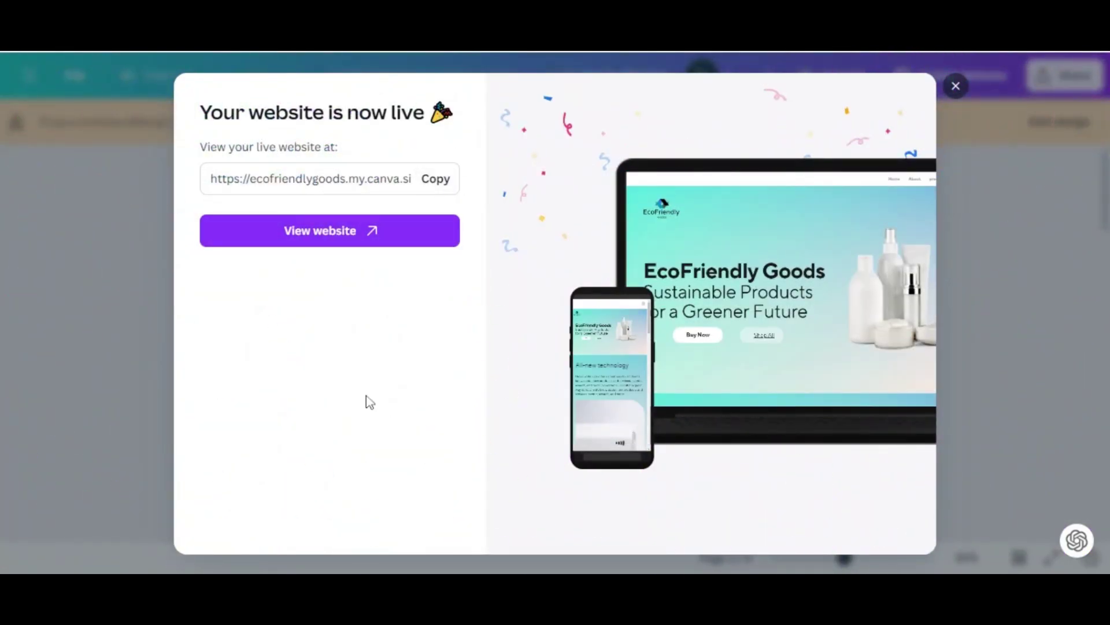
Open the live website and look through its home page from the hero banner to the Shop by category section.
{"action": "left_click", "coordinate": [305, 229]}
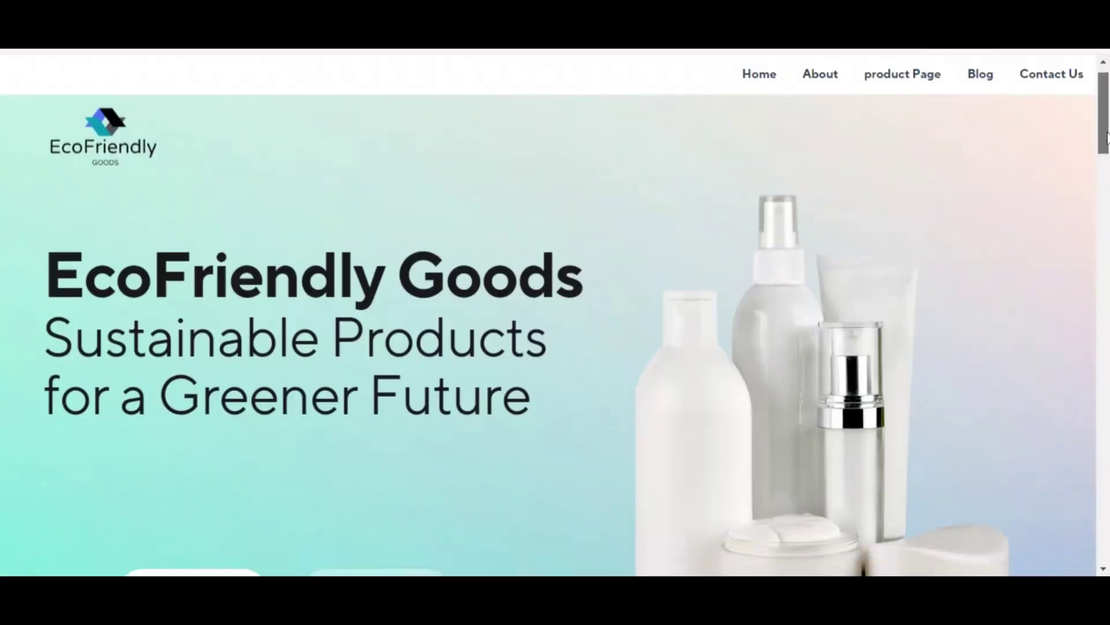
{"action": "scroll", "coordinate": [1105, 133], "scroll_direction": "down", "scroll_amount": 7}
{"action": "scroll", "coordinate": [555, 335], "scroll_direction": "down", "scroll_amount": 8}
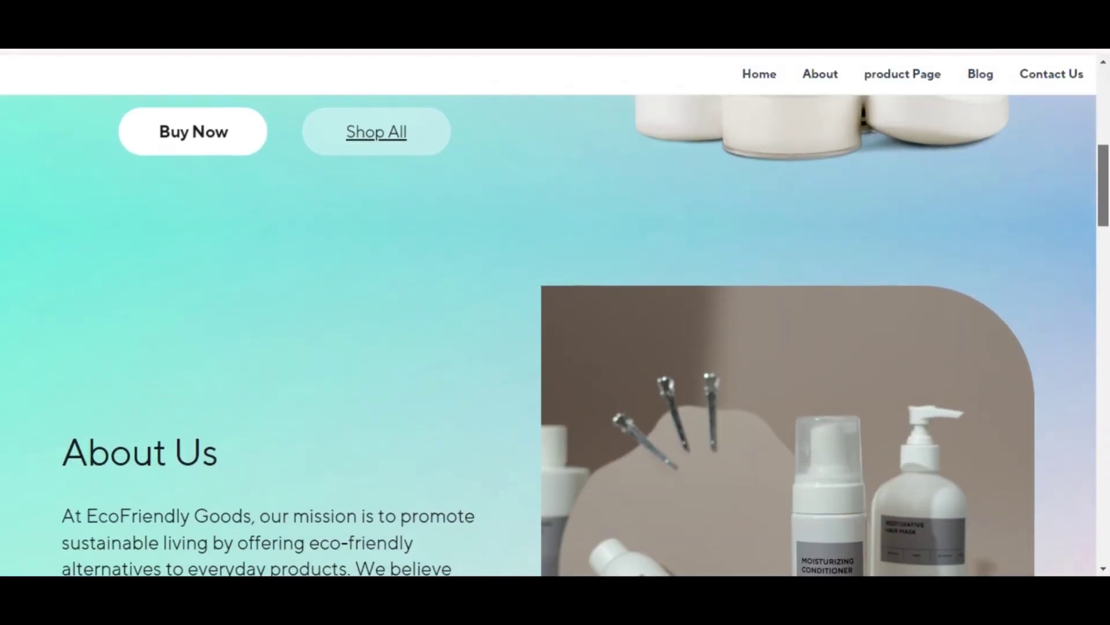
{"action": "scroll", "coordinate": [555, 334], "scroll_direction": "down", "scroll_amount": 6}
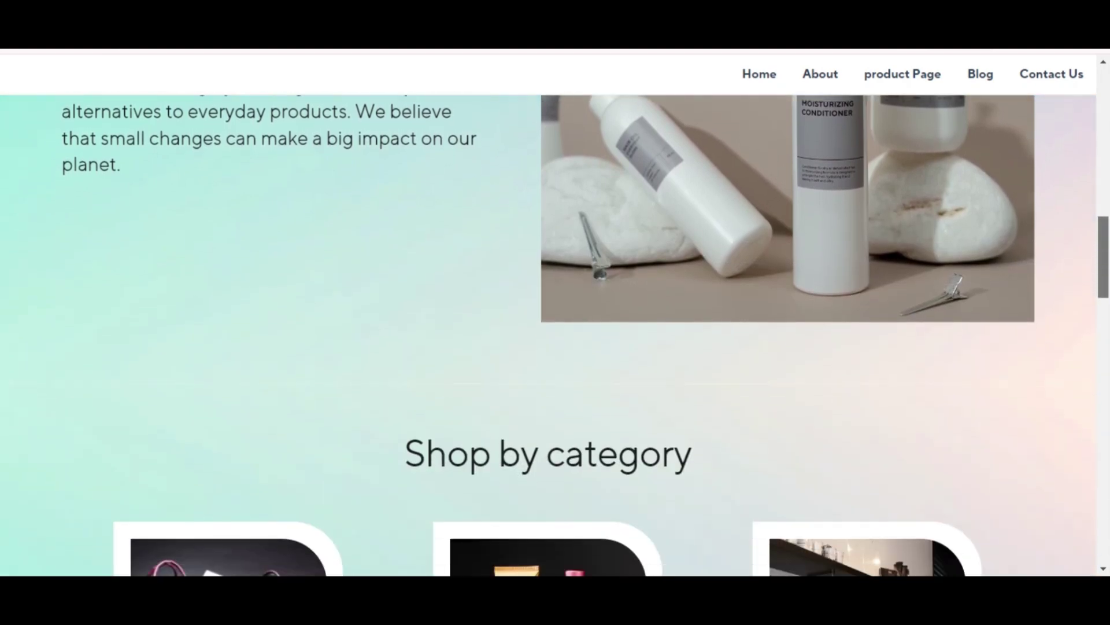